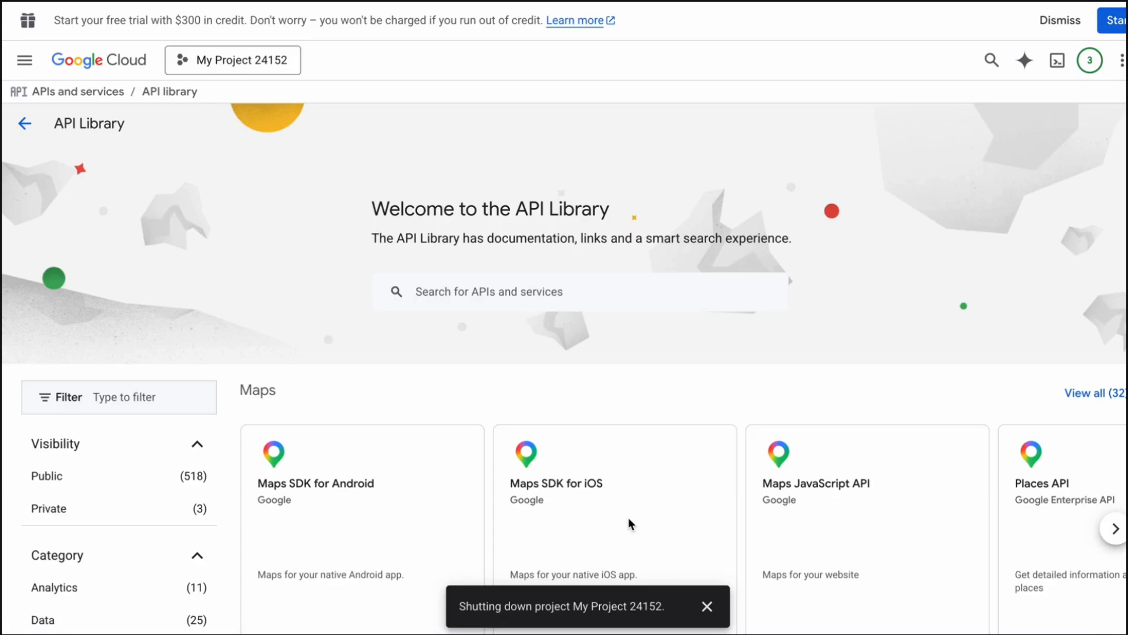
Create a new Google Cloud project named Iperius, fixing a typo in the name
{"action": "left_click", "coordinate": [269, 62]}
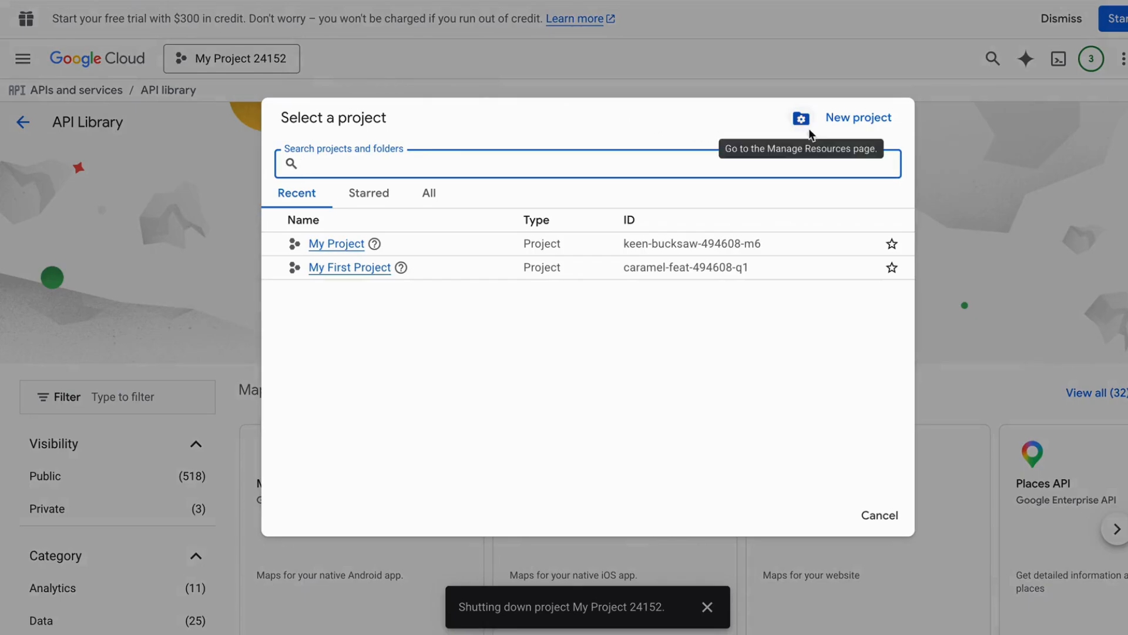
{"action": "left_click", "coordinate": [855, 116]}
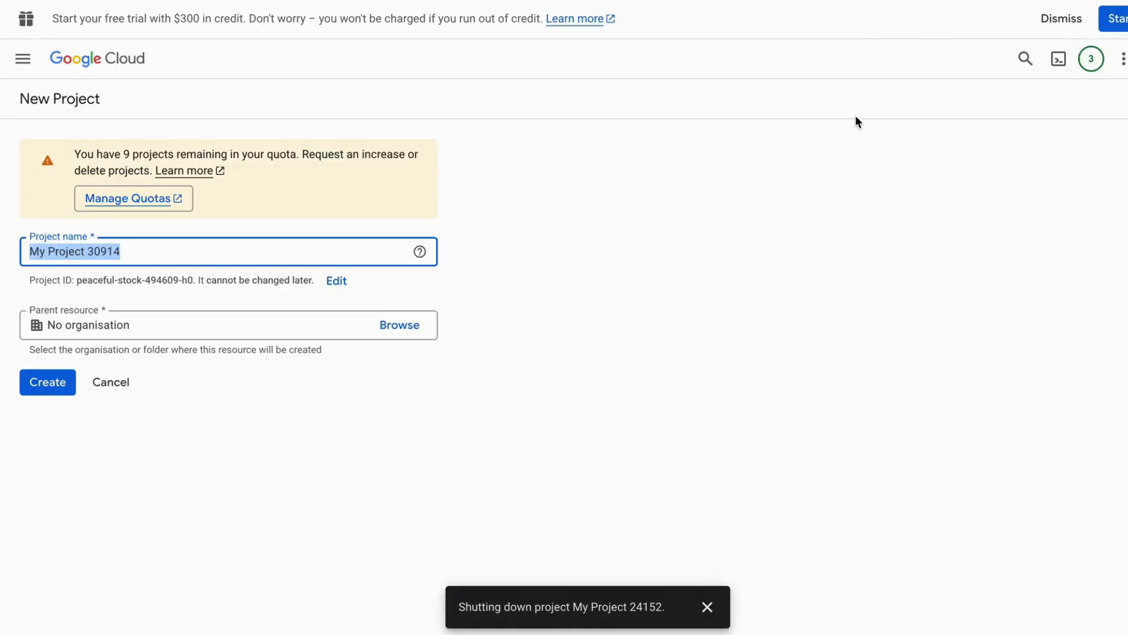
{"action": "type", "text": "Iperuys"}
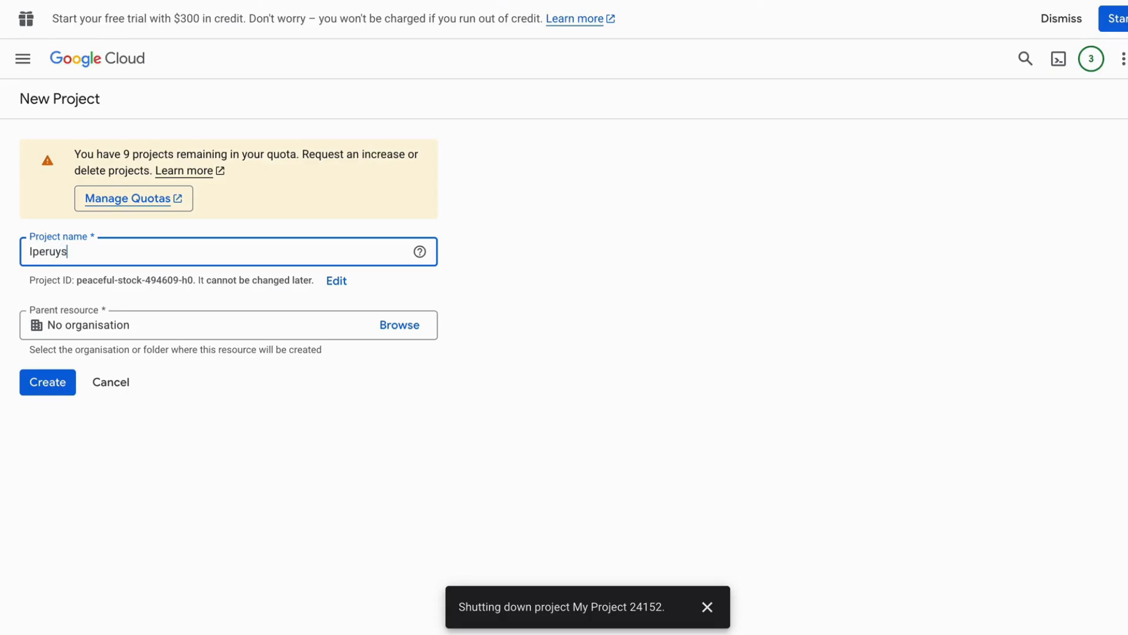
{"action": "key", "text": "BackSpace"}
{"action": "key", "text": "BackSpace"}
{"action": "key", "text": "BackSpace"}
{"action": "type", "text": "ius"}
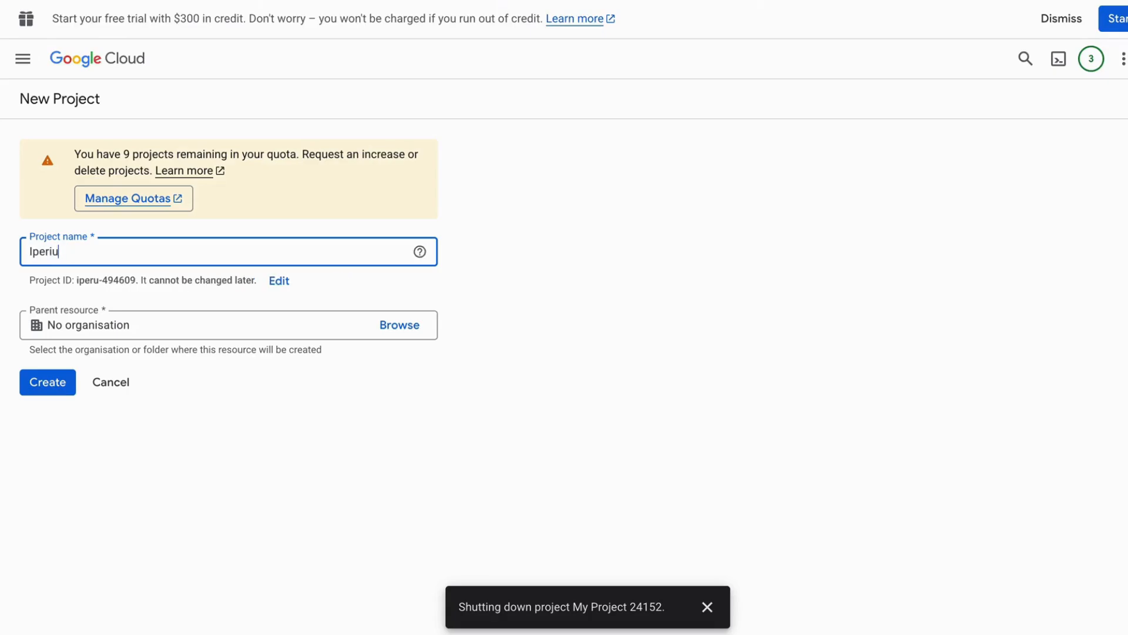
{"action": "left_click", "coordinate": [40, 388]}
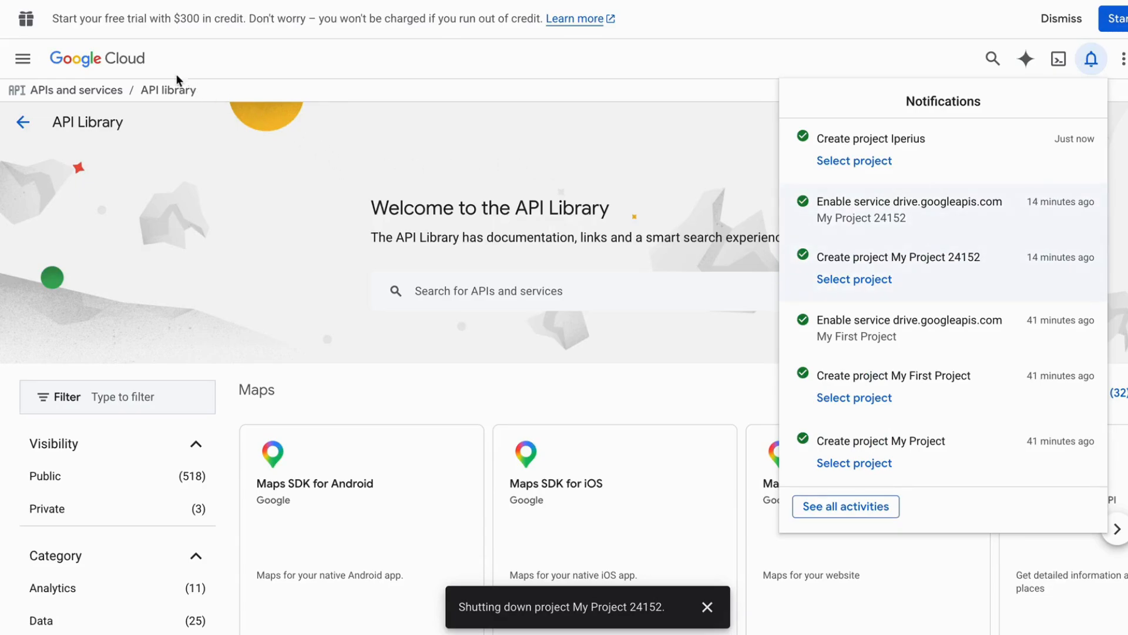
Search the API Library for drive and open the Google Drive API page
{"action": "left_click", "coordinate": [523, 291]}
{"action": "left_click", "coordinate": [523, 291]}
{"action": "type", "text": "dri"}
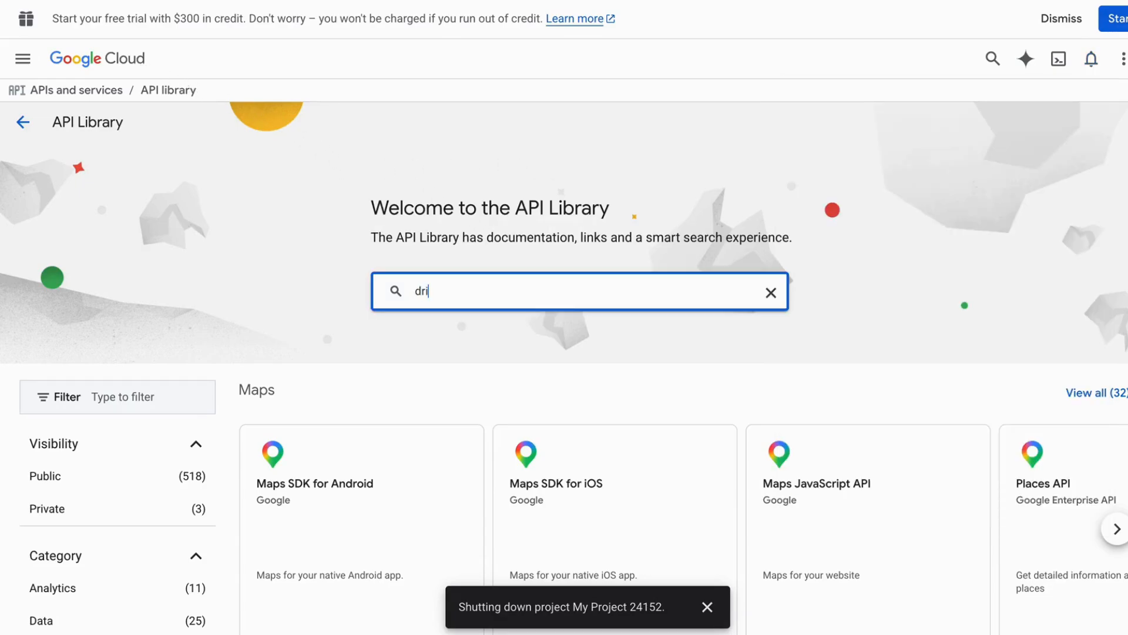
{"action": "type", "text": "ve"}
{"action": "key", "text": "Return"}
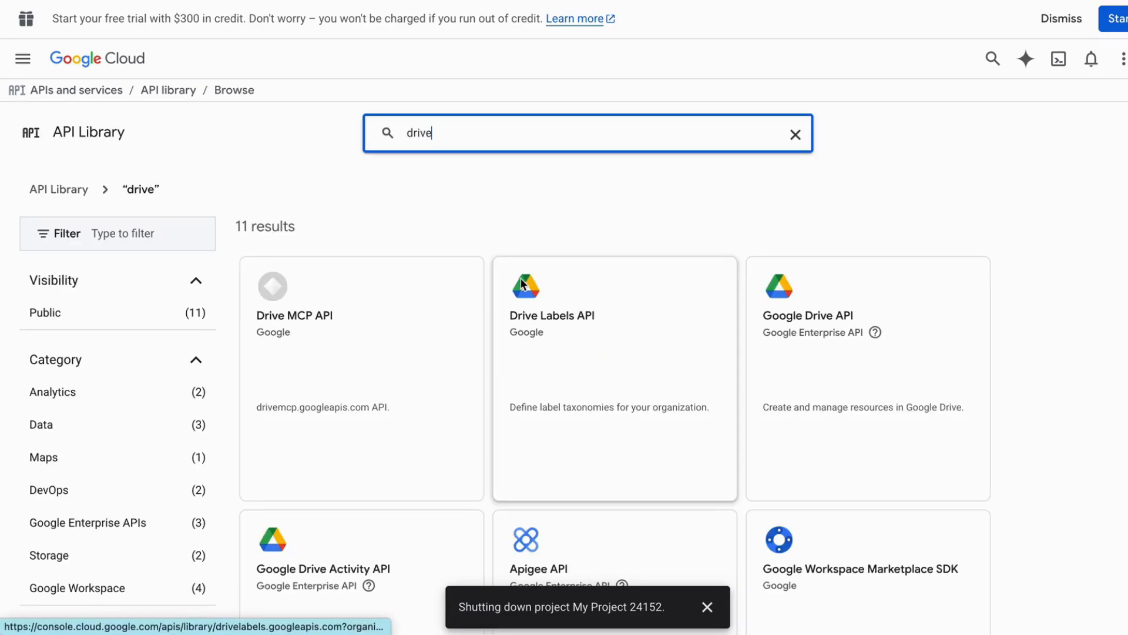
{"action": "left_click", "coordinate": [820, 326]}
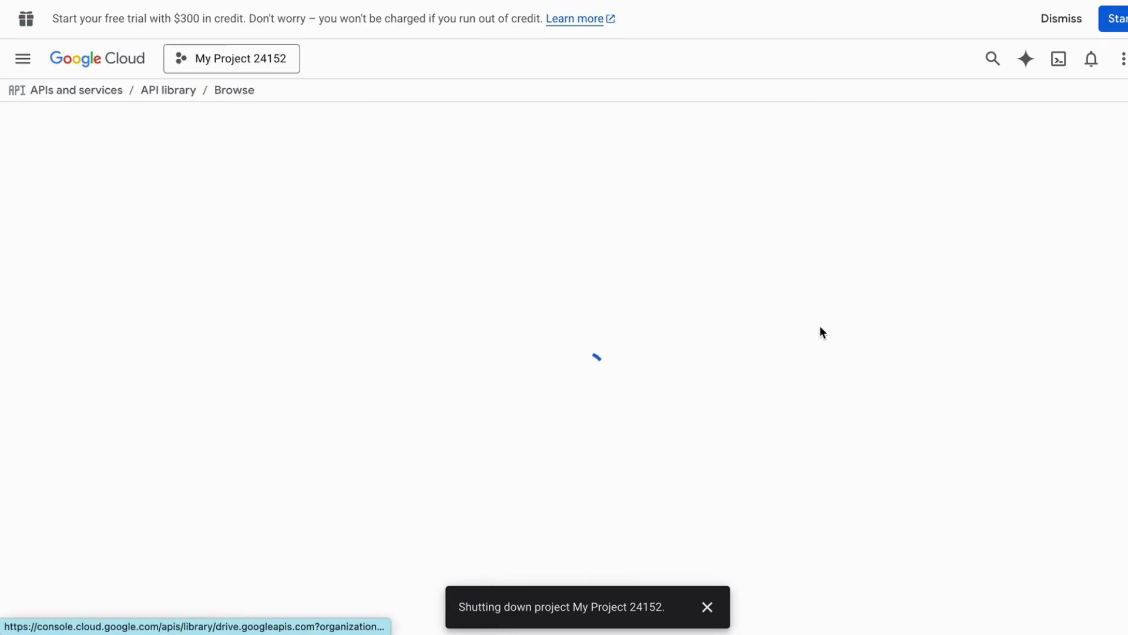
Switch to the Iperius project and enable the Google Drive API
{"action": "left_click", "coordinate": [241, 59]}
{"action": "left_click", "coordinate": [325, 240]}
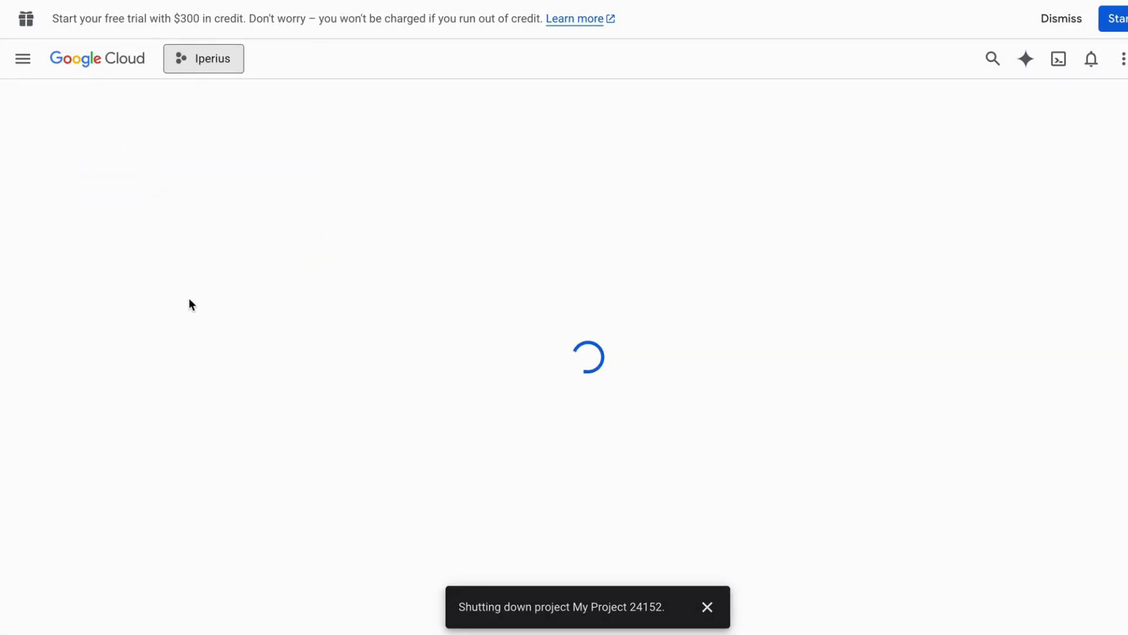
{"action": "left_click", "coordinate": [187, 277]}
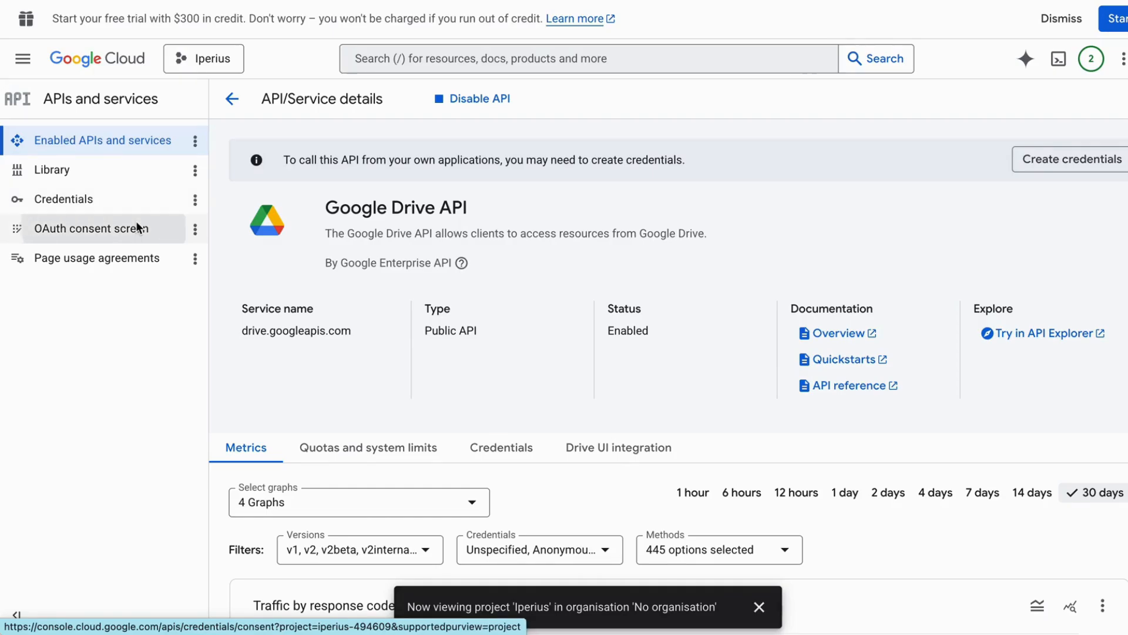
{"action": "left_click", "coordinate": [136, 224]}
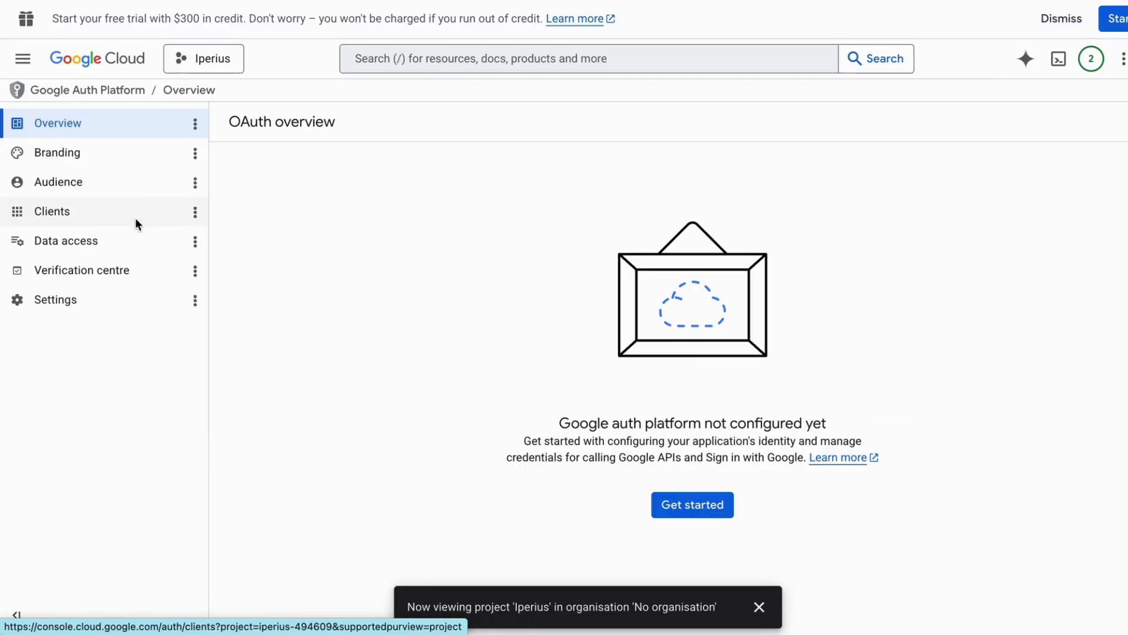
Fill in the app information: name Test, with the account's e-mail as support contact
{"action": "left_click", "coordinate": [689, 509]}
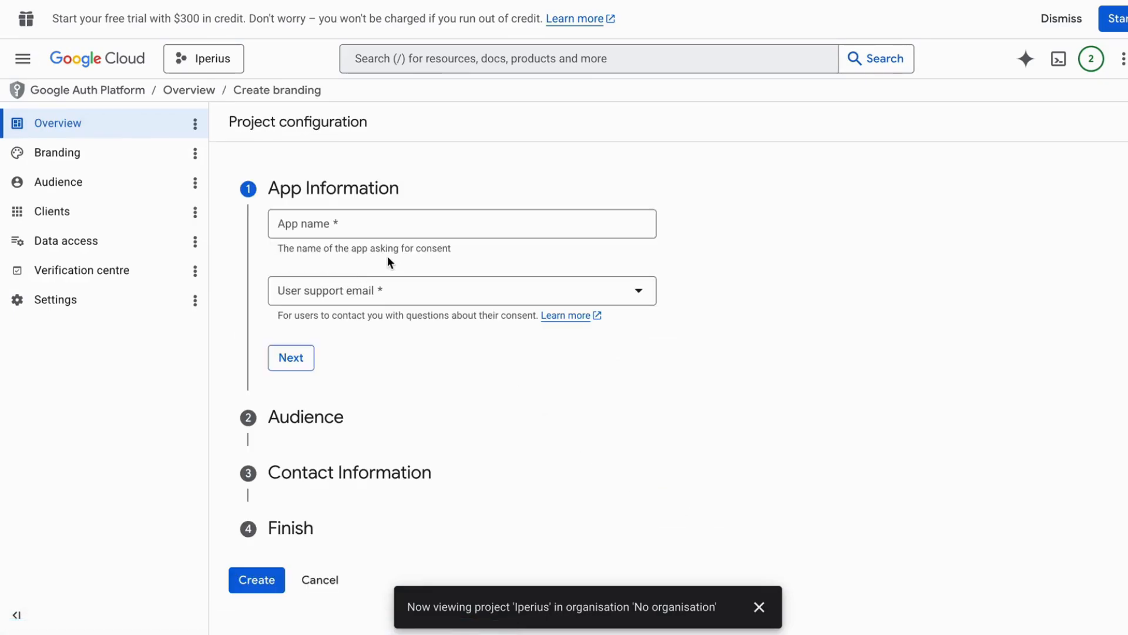
{"action": "left_click", "coordinate": [365, 229]}
{"action": "type", "text": "Test"}
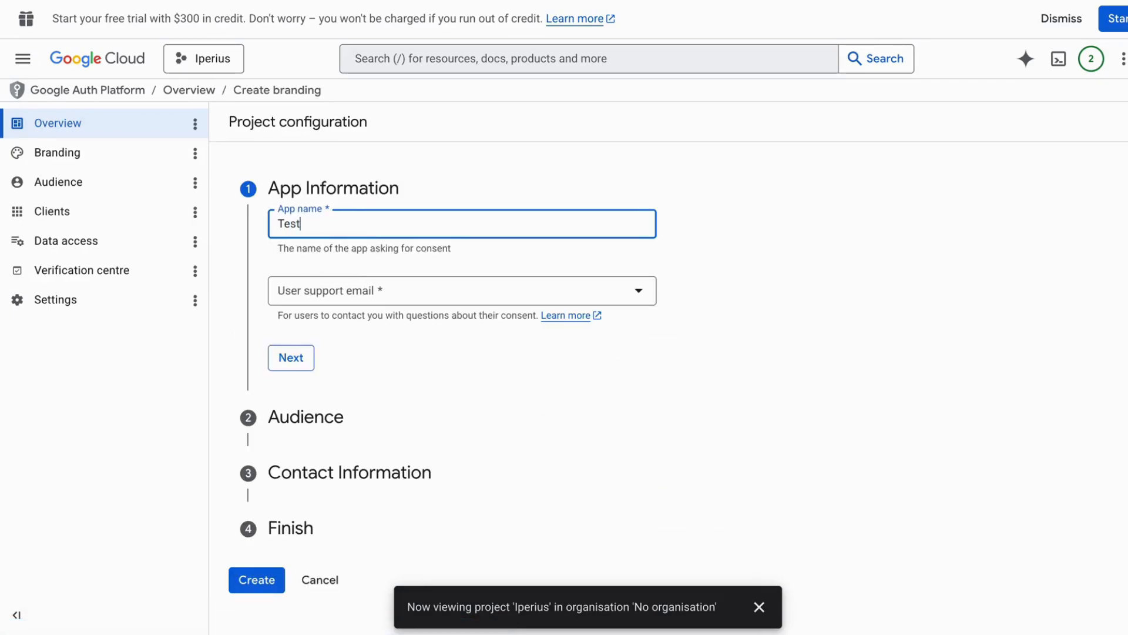
{"action": "left_click", "coordinate": [380, 296]}
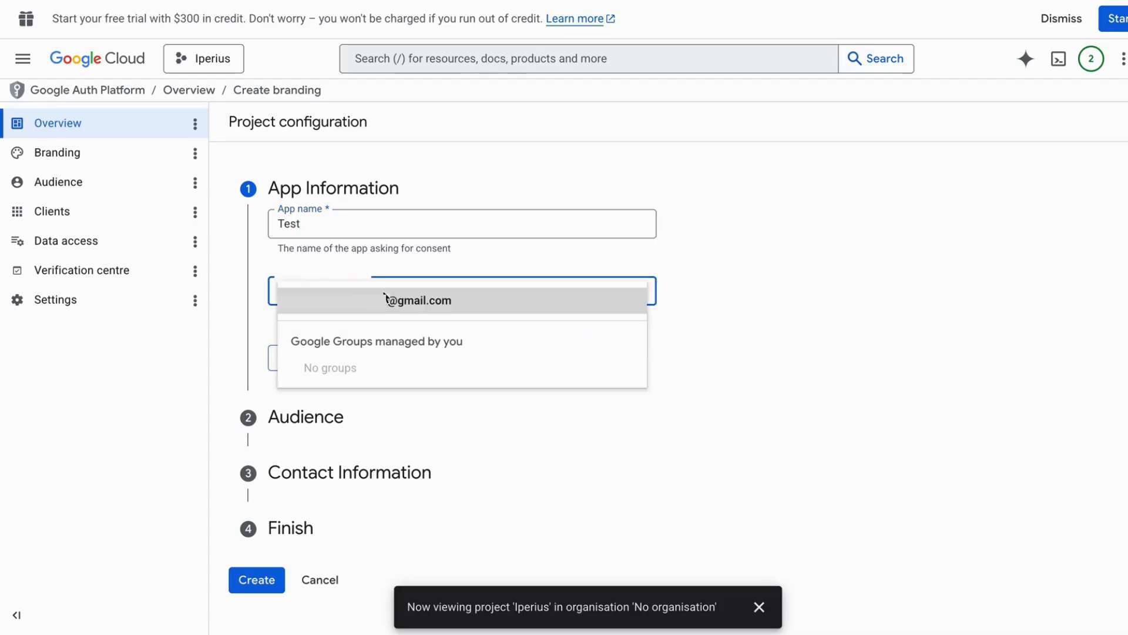
{"action": "left_click", "coordinate": [390, 305]}
{"action": "left_click", "coordinate": [290, 355]}
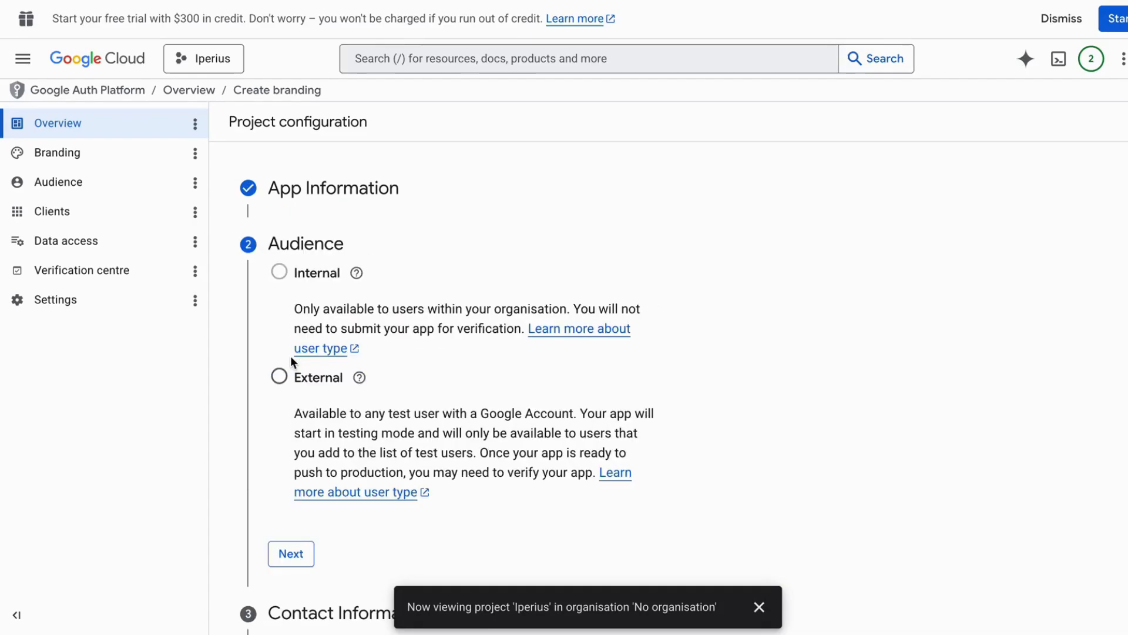
Set the app's audience to External
{"action": "left_click", "coordinate": [278, 377]}
{"action": "scroll", "coordinate": [693, 409], "scroll_direction": "down", "scroll_amount": 2}
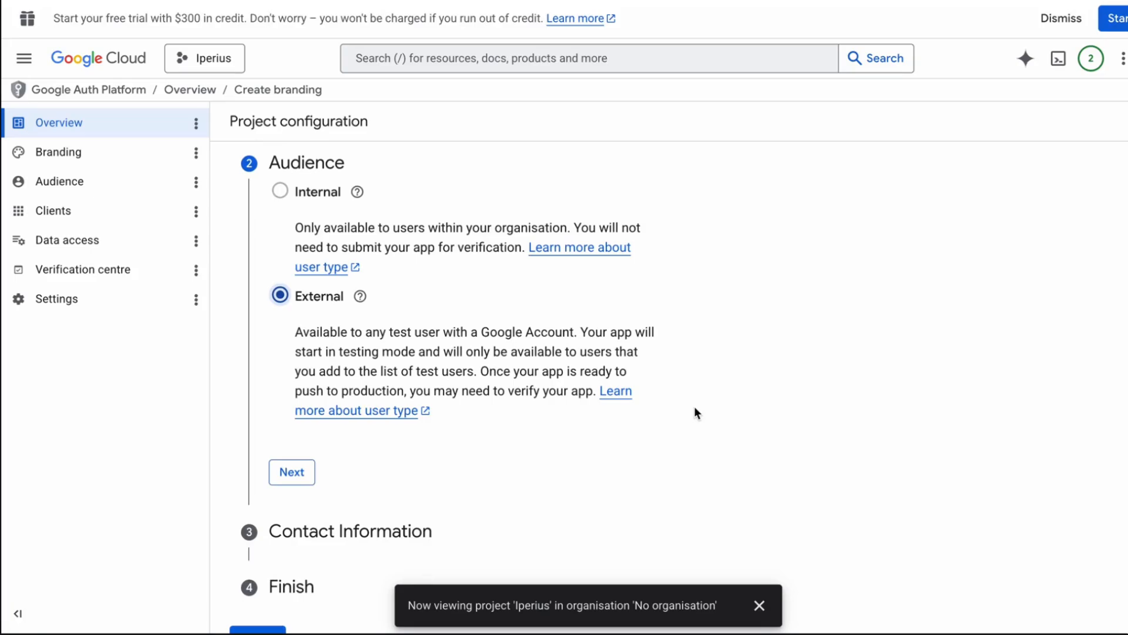
{"action": "scroll", "coordinate": [617, 404], "scroll_direction": "down", "scroll_amount": 1}
{"action": "left_click", "coordinate": [290, 453]}
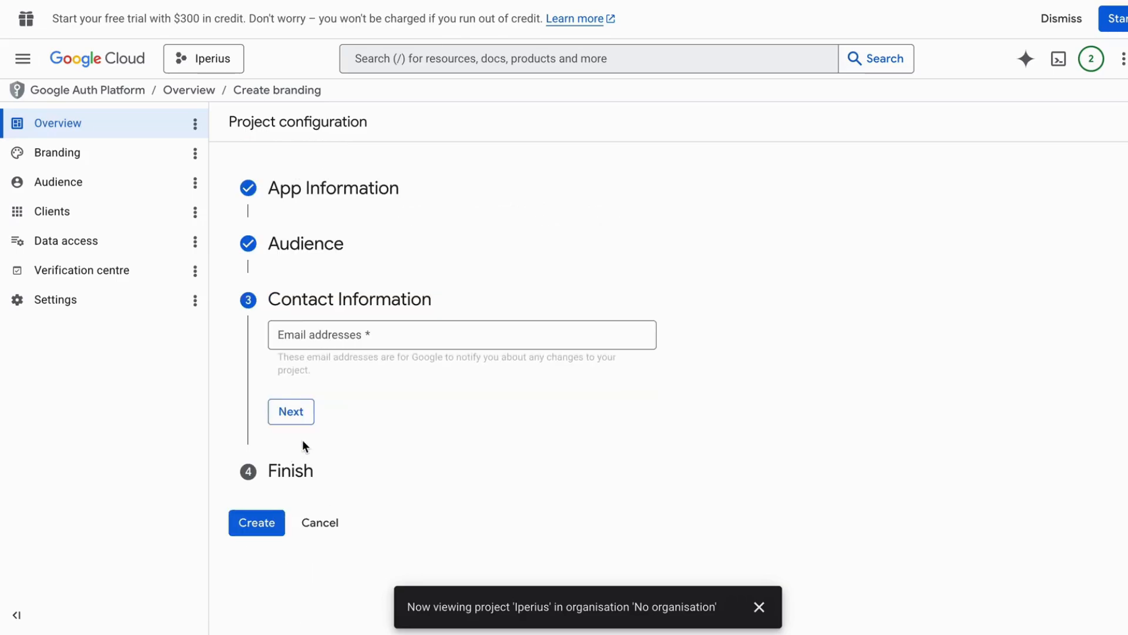
Paste the contact e-mail, agree to the user data policy, and create the configuration
{"action": "left_click", "coordinate": [308, 330]}
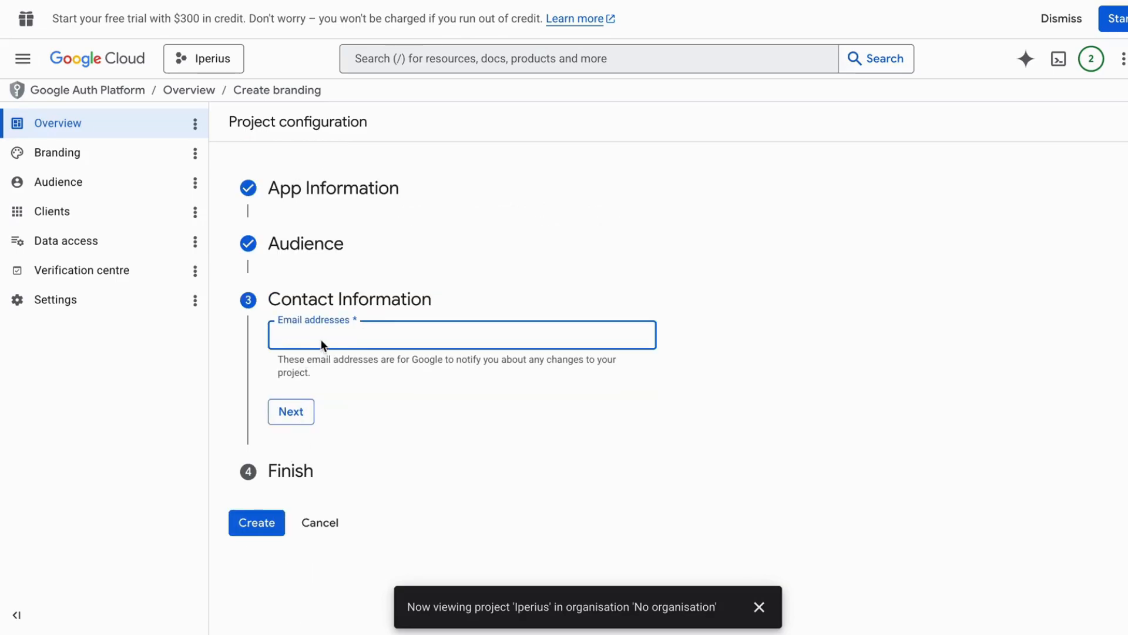
{"action": "key", "text": "ctrl+v"}
{"action": "left_click", "coordinate": [292, 410]}
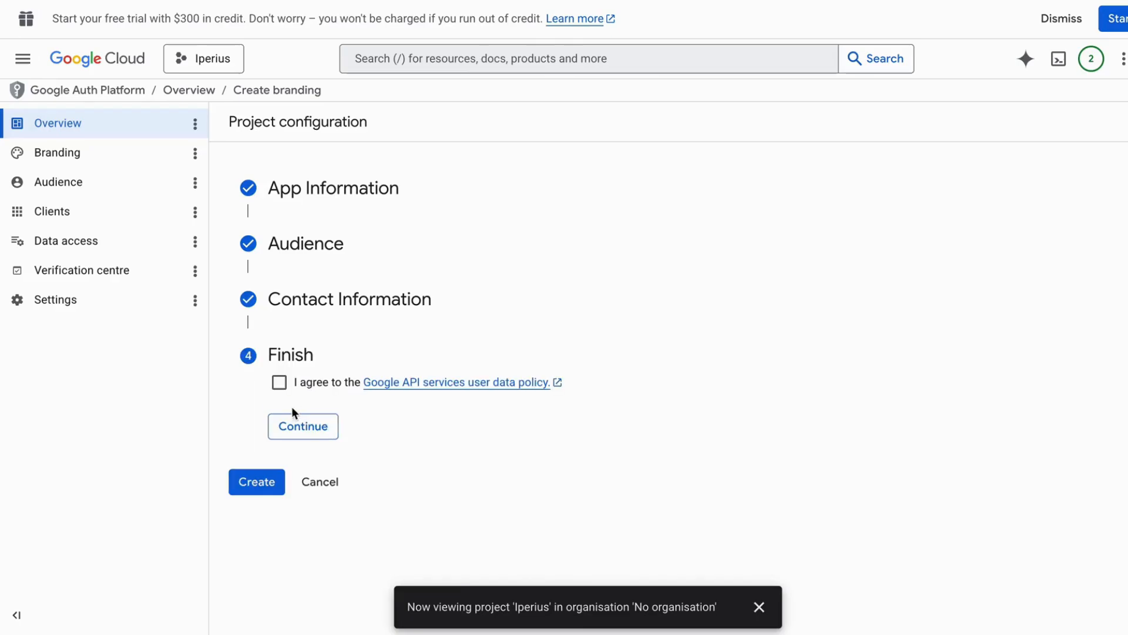
{"action": "left_click", "coordinate": [280, 385]}
{"action": "left_click", "coordinate": [284, 425]}
{"action": "left_click", "coordinate": [255, 410]}
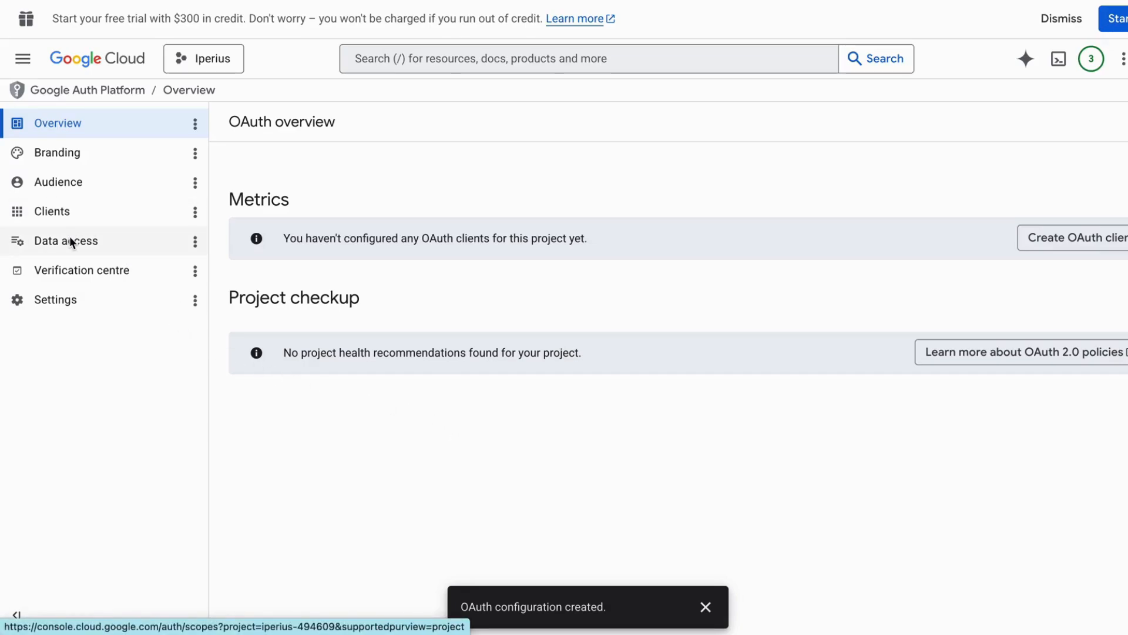
Add the Gmail account as a test user under Audience, then go to Data access
{"action": "left_click", "coordinate": [72, 178]}
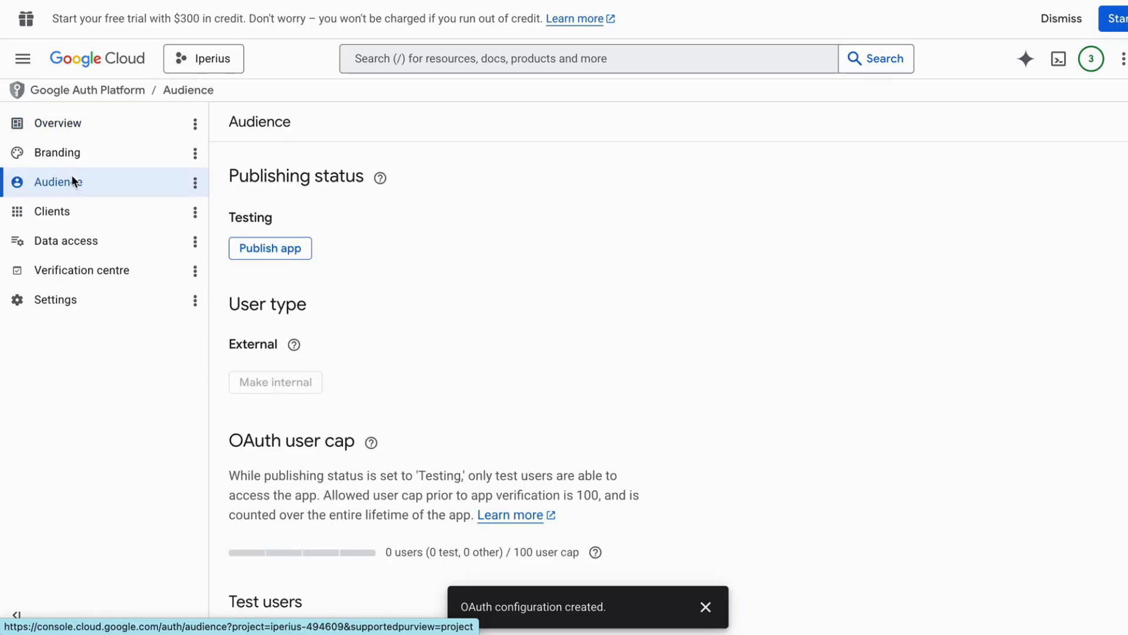
{"action": "scroll", "coordinate": [594, 390], "scroll_direction": "down", "scroll_amount": 4}
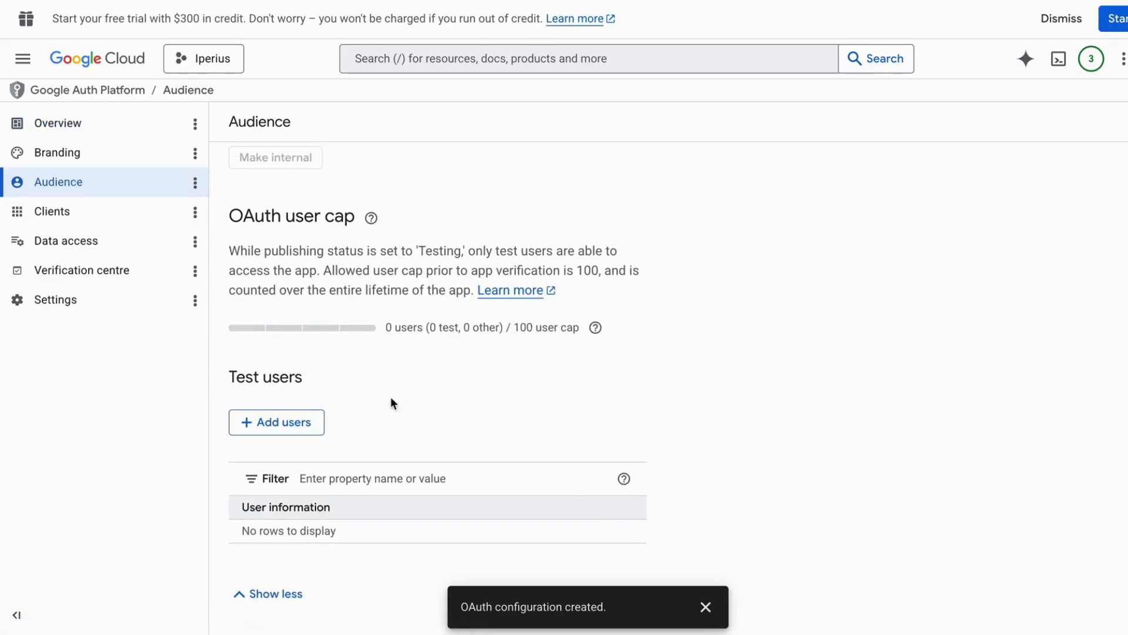
{"action": "left_click", "coordinate": [289, 425]}
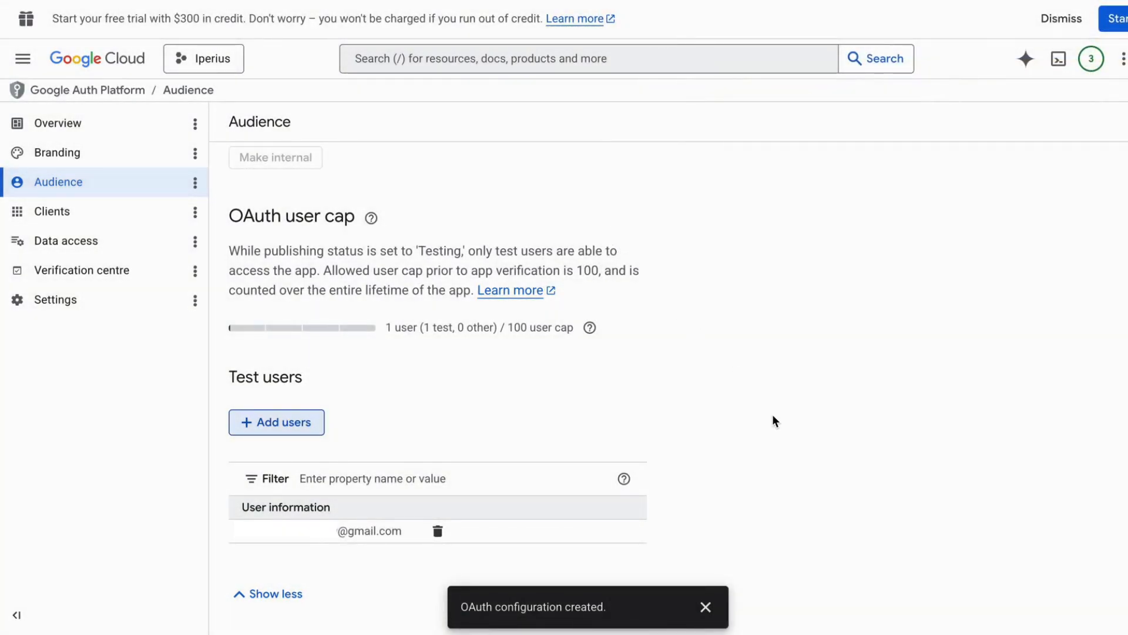
{"action": "scroll", "coordinate": [771, 418], "scroll_direction": "up", "scroll_amount": 4}
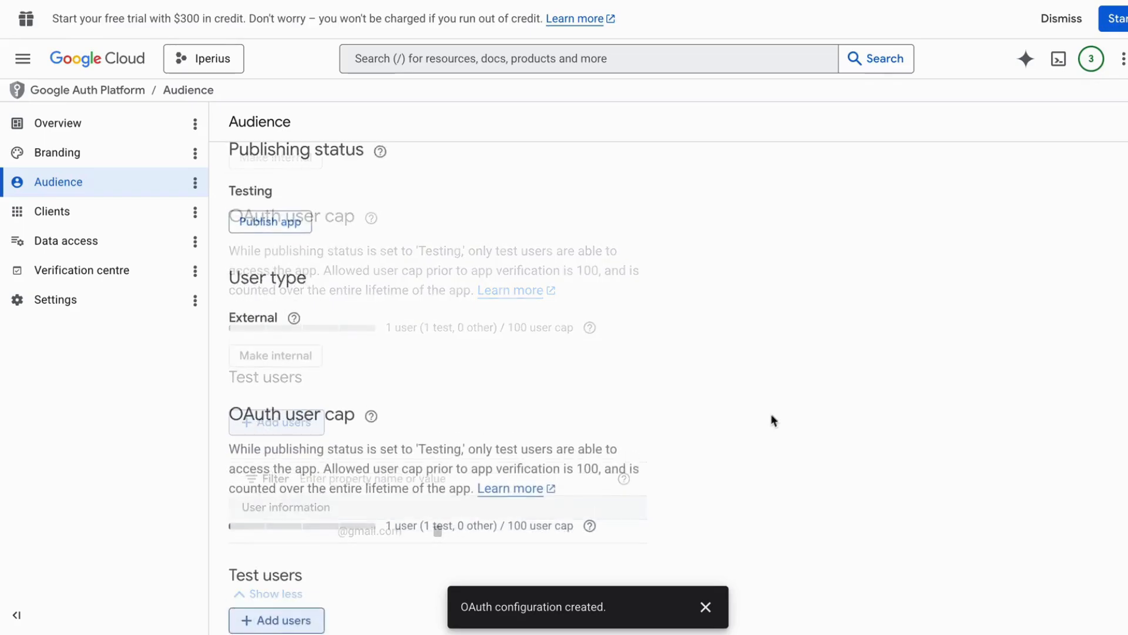
{"action": "left_click", "coordinate": [92, 241]}
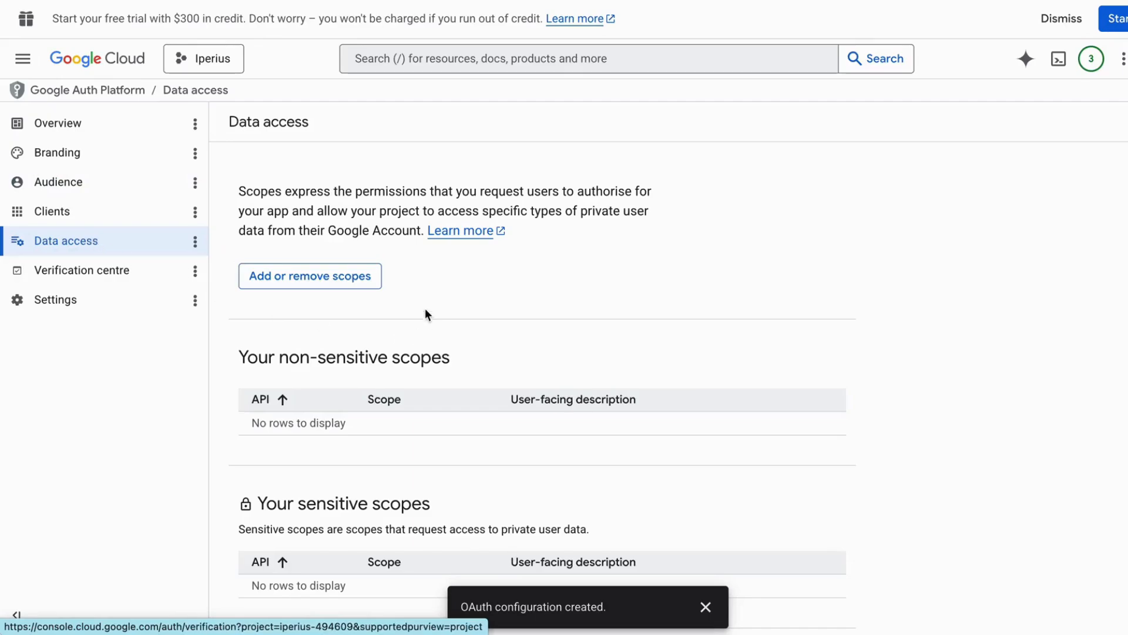
Filter the scopes by drive and select drive.file and drive.appdata
{"action": "left_click", "coordinate": [326, 279]}
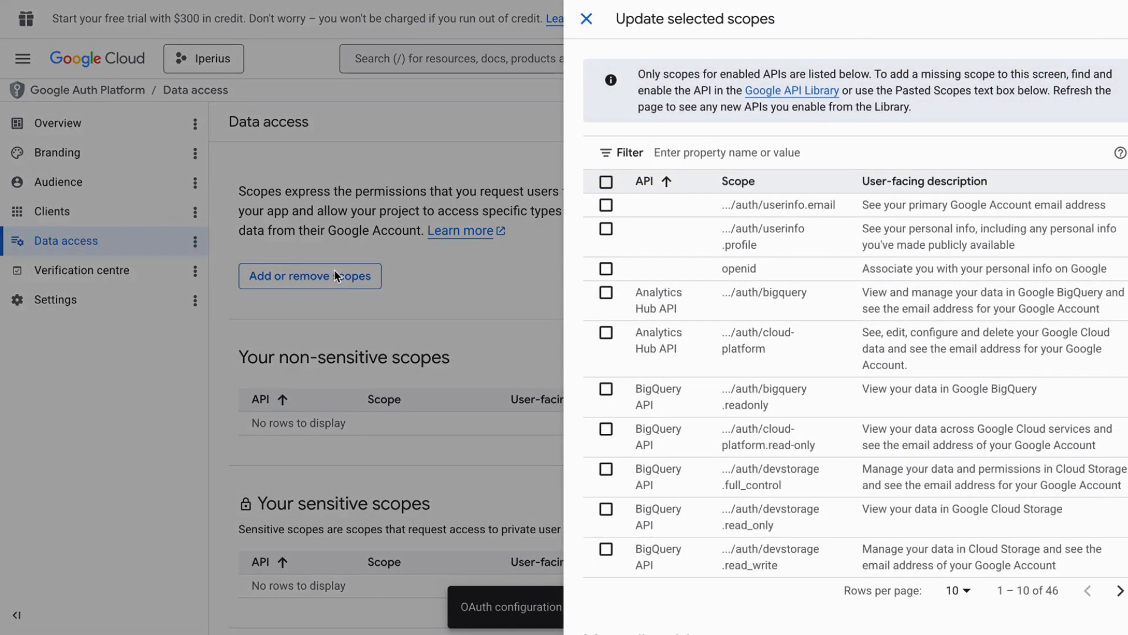
{"action": "left_click", "coordinate": [739, 148]}
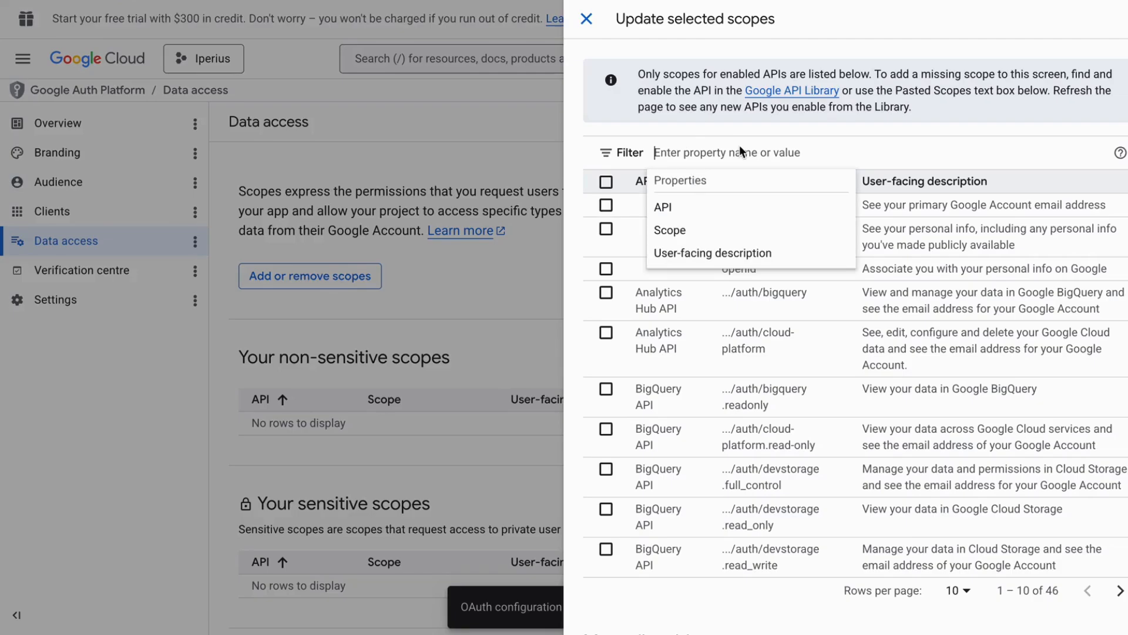
{"action": "type", "text": "drive"}
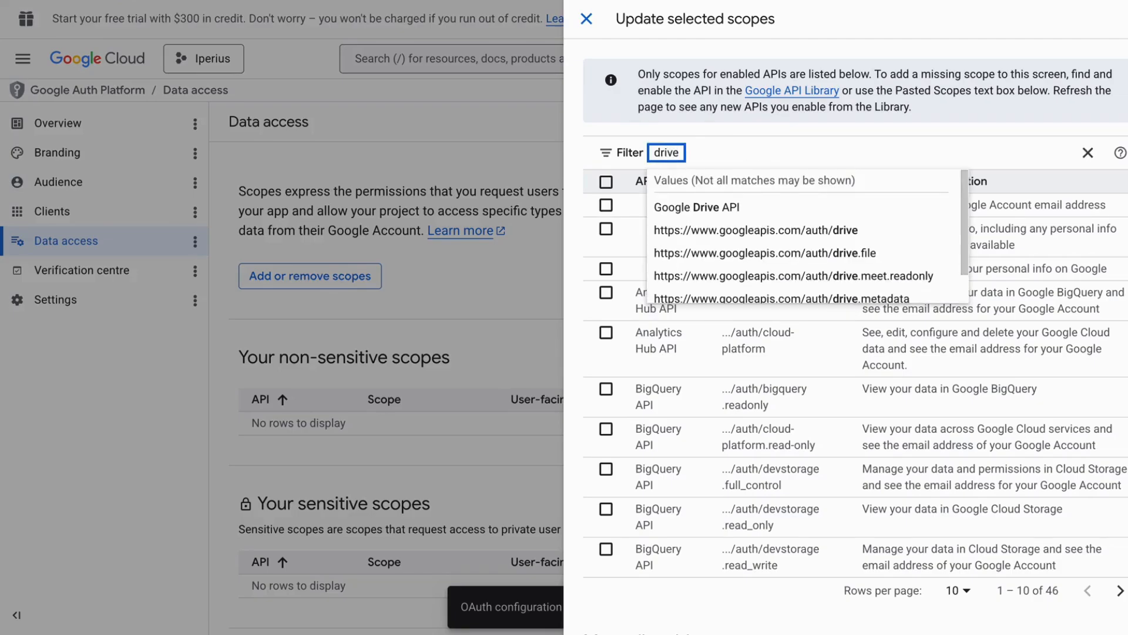
{"action": "key", "text": "Return"}
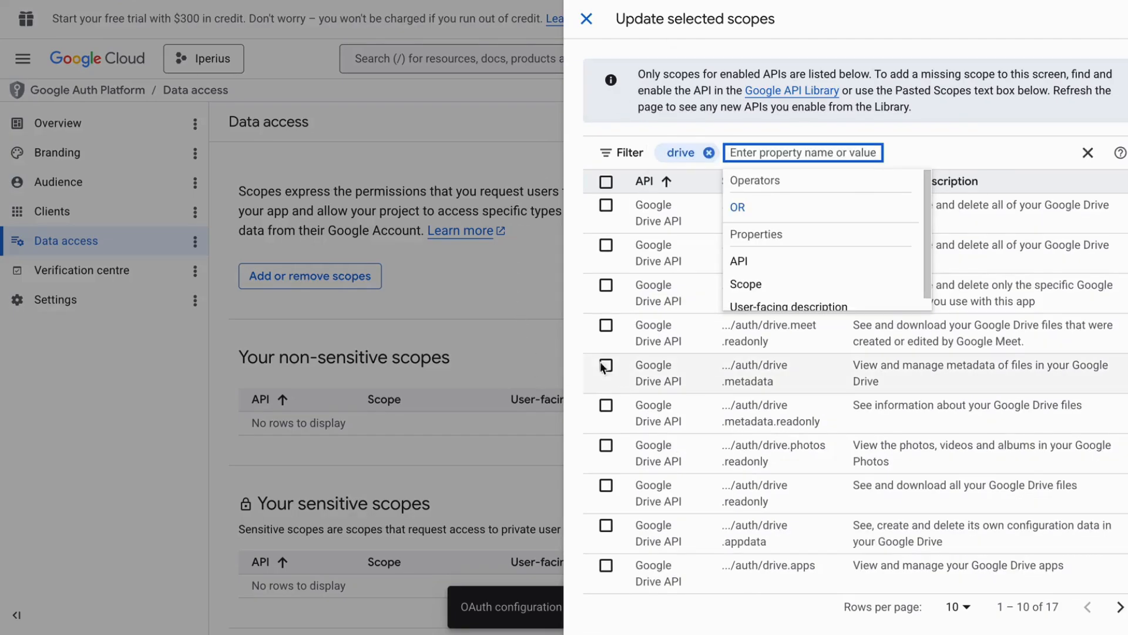
{"action": "left_click", "coordinate": [576, 309]}
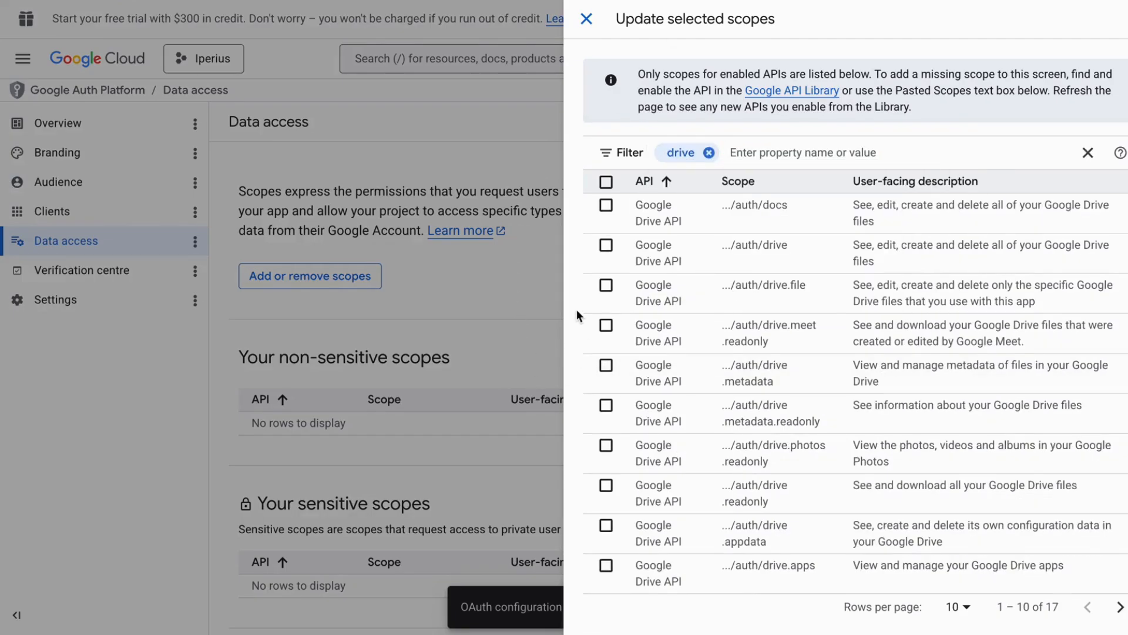
{"action": "left_click", "coordinate": [605, 286]}
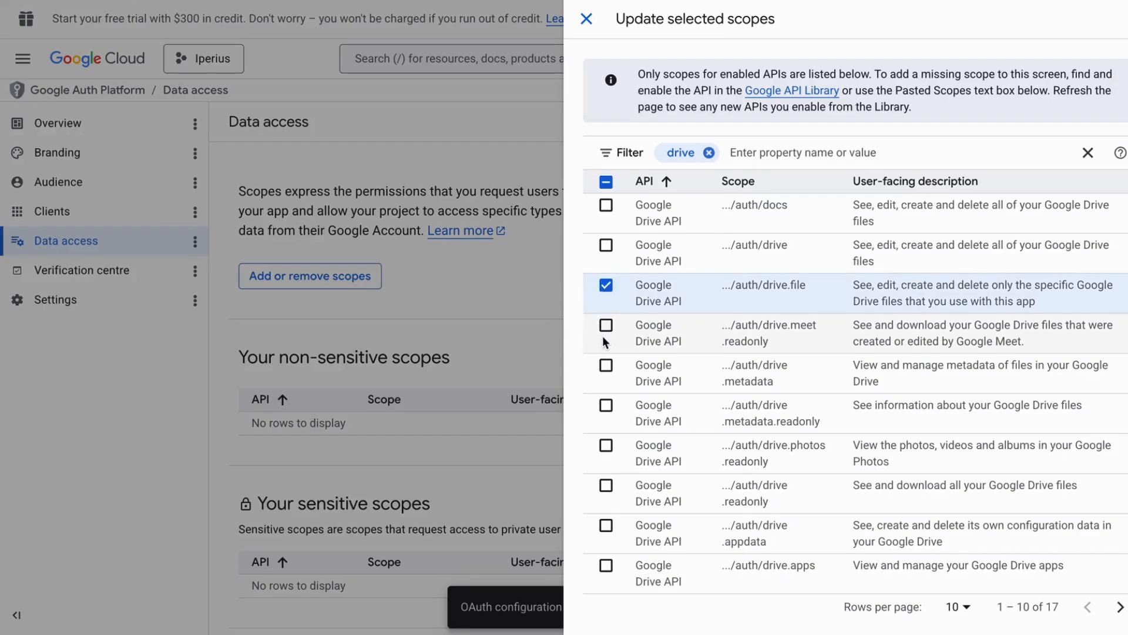
{"action": "scroll", "coordinate": [616, 428], "scroll_direction": "down", "scroll_amount": 1}
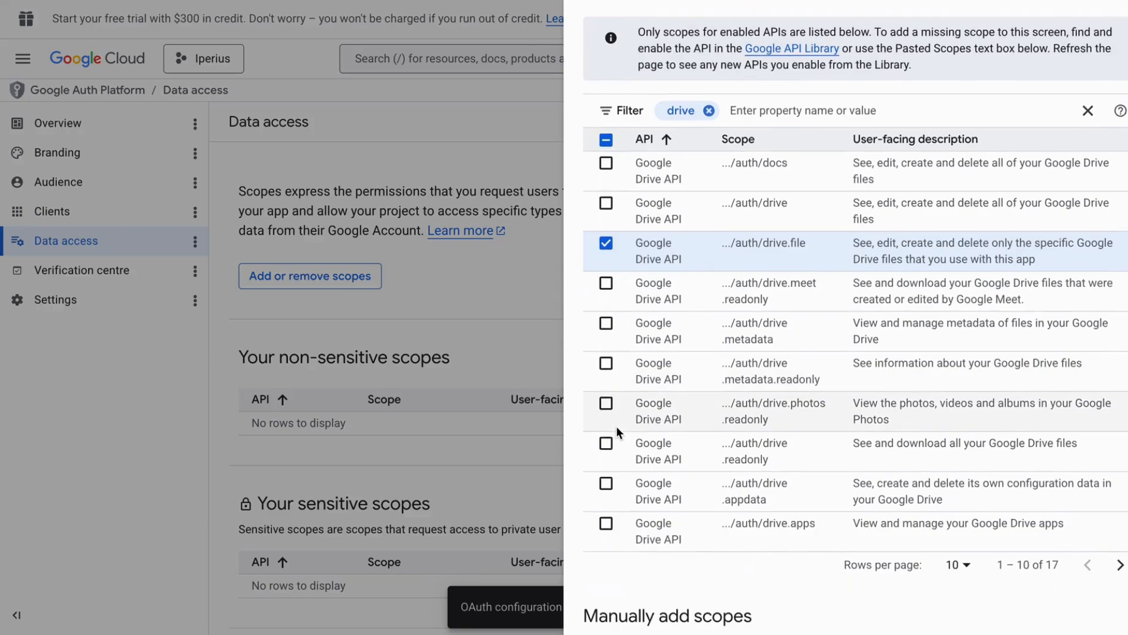
{"action": "left_click", "coordinate": [606, 481]}
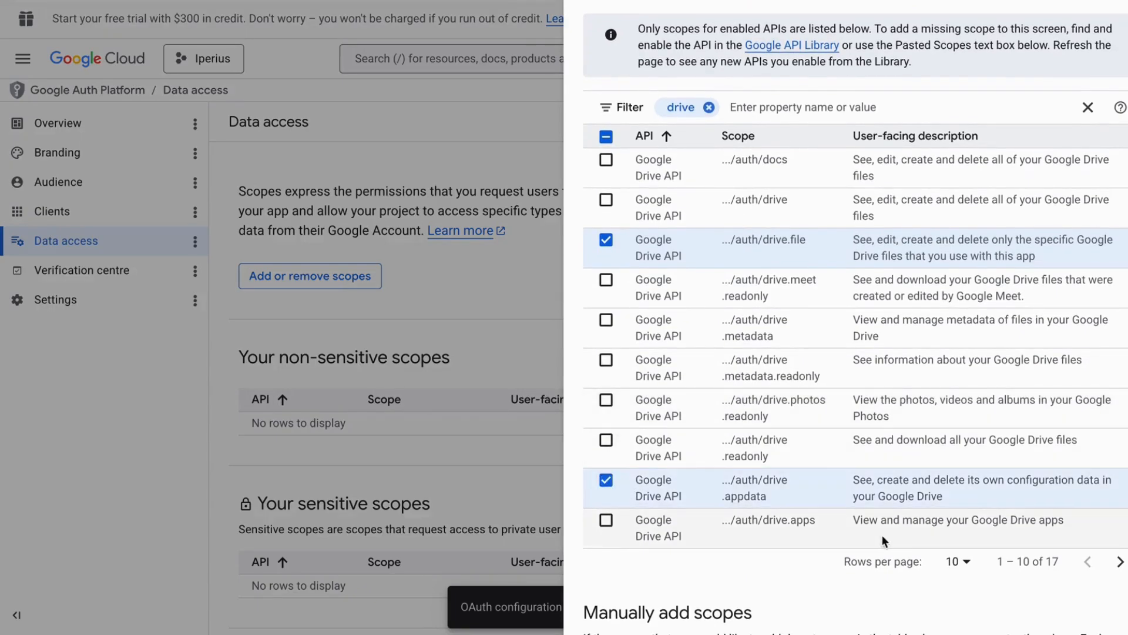
Show 20 rows, select drive.install, then apply and save the three Drive scopes
{"action": "left_click", "coordinate": [957, 561]}
{"action": "left_click", "coordinate": [950, 504]}
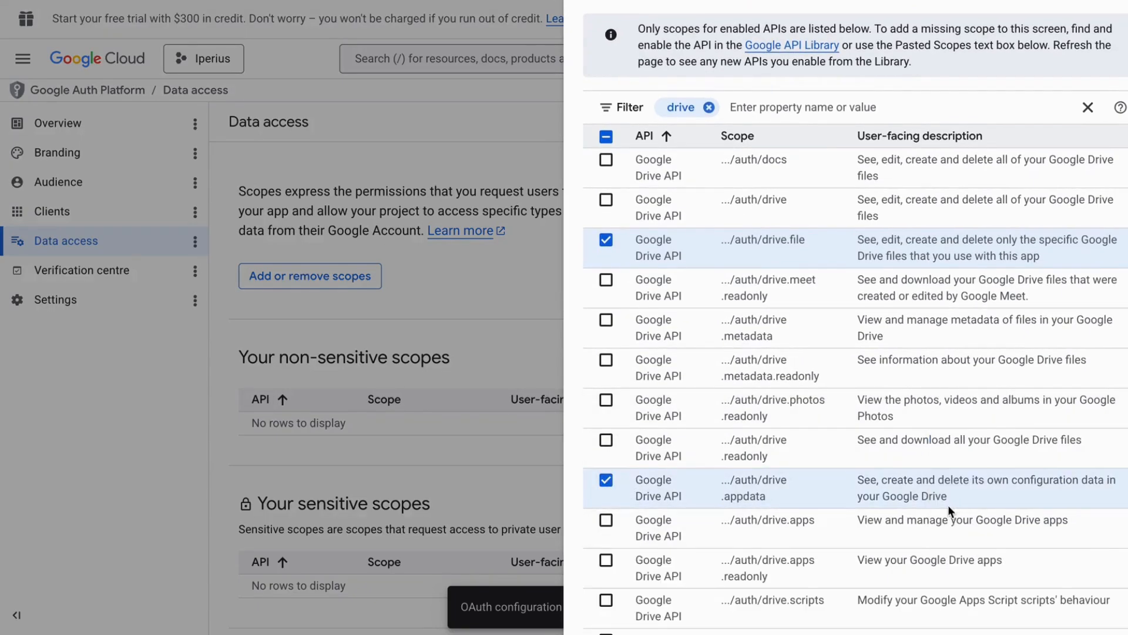
{"action": "scroll", "coordinate": [937, 509], "scroll_direction": "down", "scroll_amount": 2}
{"action": "scroll", "coordinate": [936, 510], "scroll_direction": "down", "scroll_amount": 4}
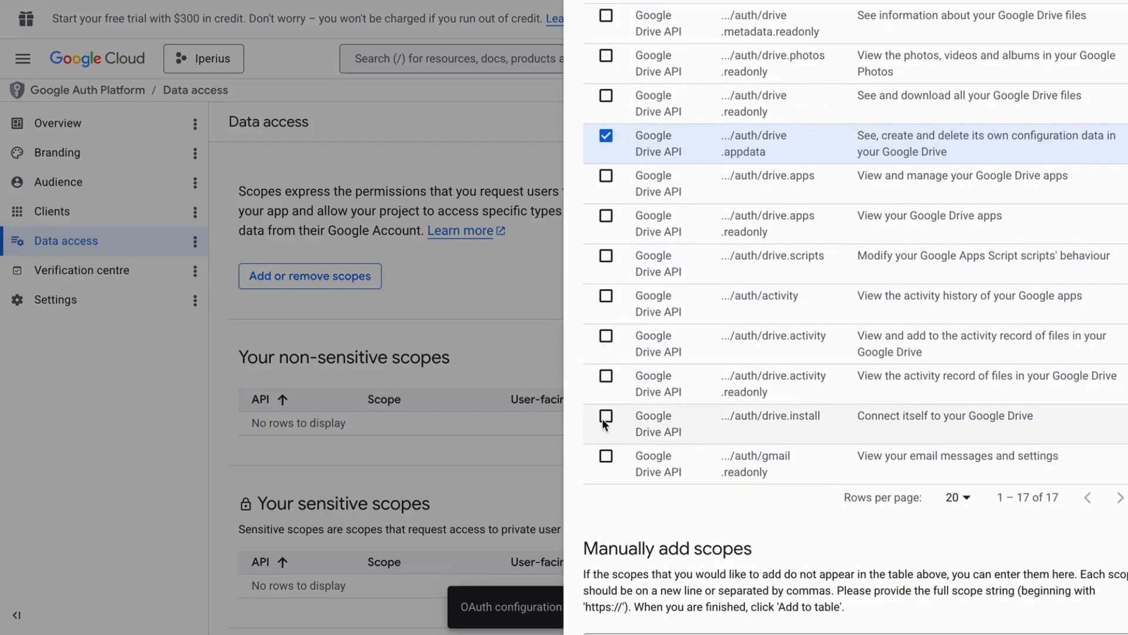
{"action": "left_click", "coordinate": [606, 416]}
{"action": "scroll", "coordinate": [808, 502], "scroll_direction": "down", "scroll_amount": 3}
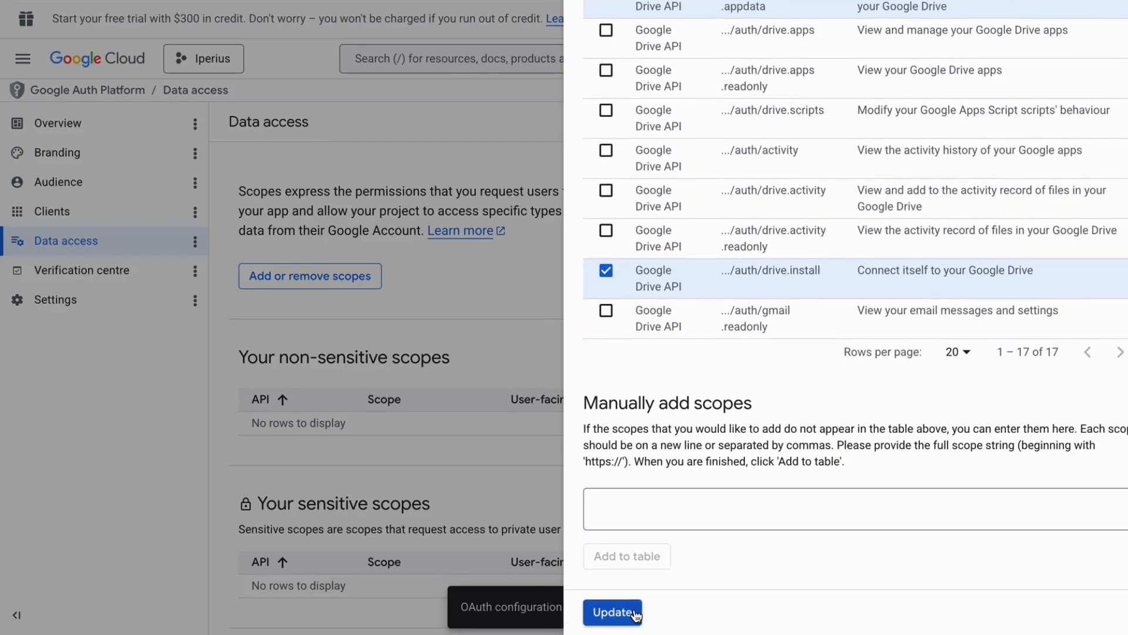
{"action": "left_click", "coordinate": [612, 612]}
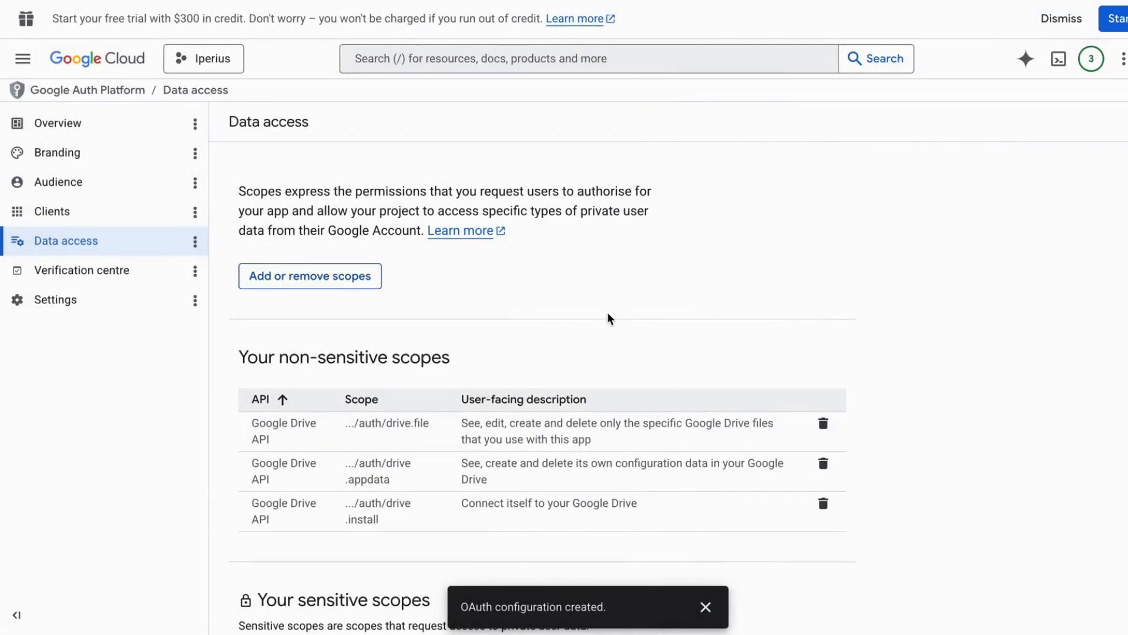
{"action": "scroll", "coordinate": [609, 318], "scroll_direction": "down", "scroll_amount": 5}
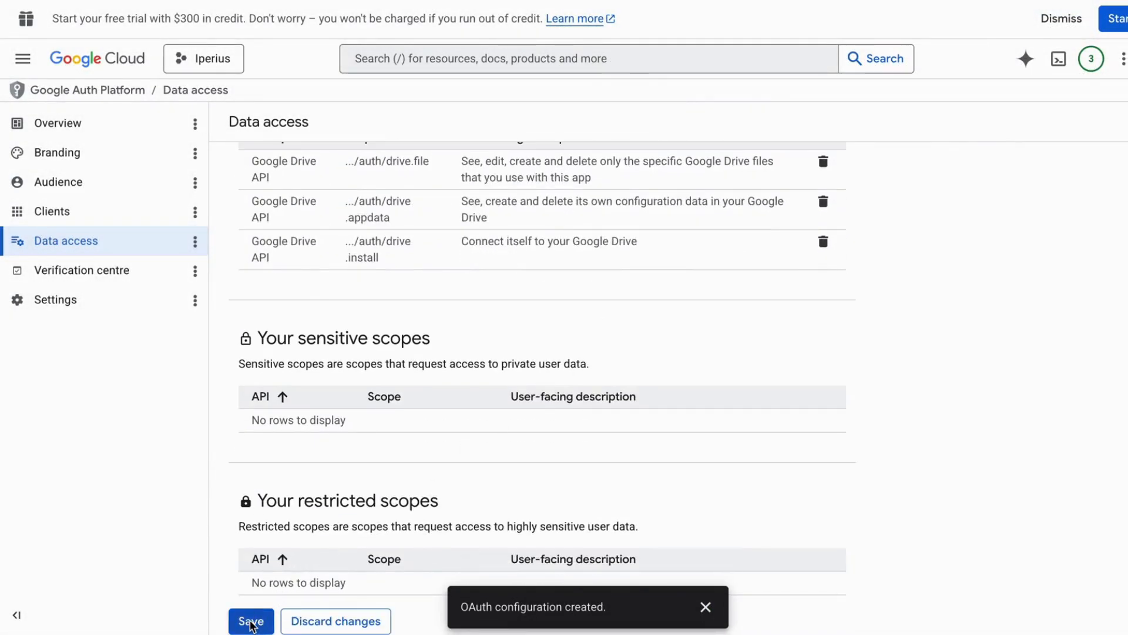
{"action": "left_click", "coordinate": [250, 621]}
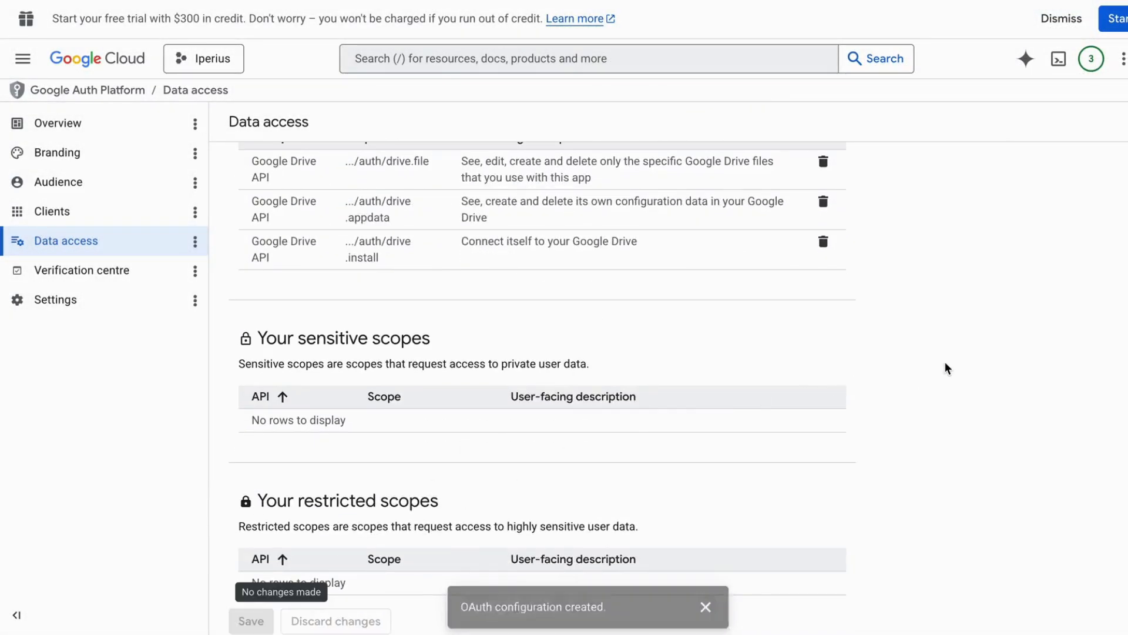
{"action": "scroll", "coordinate": [943, 365], "scroll_direction": "up", "scroll_amount": 1}
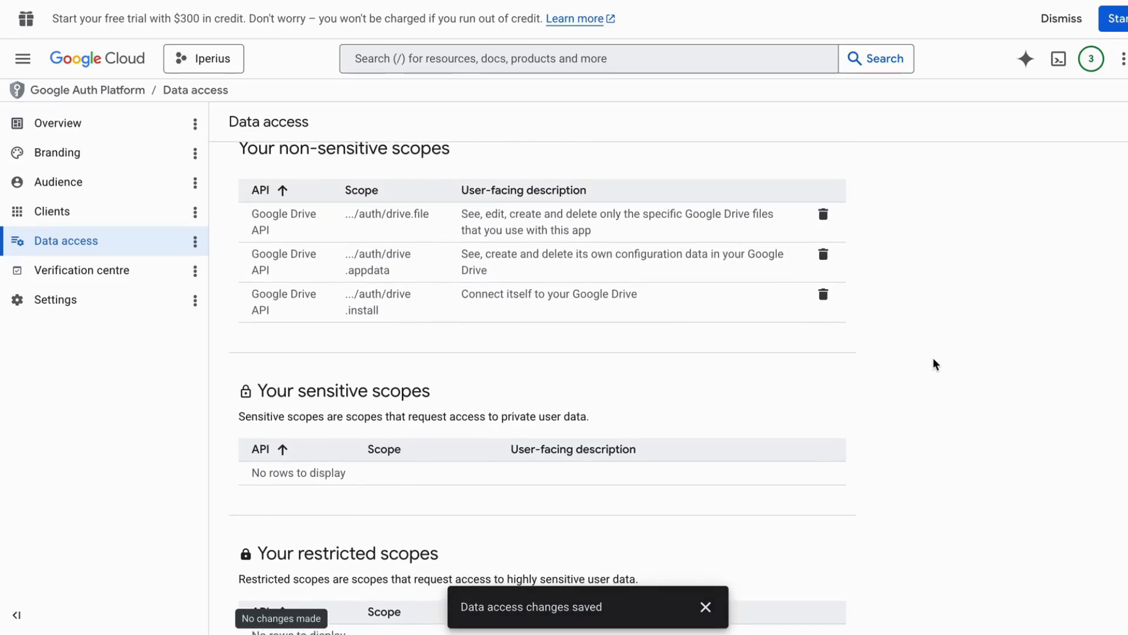
{"action": "left_click", "coordinate": [97, 216]}
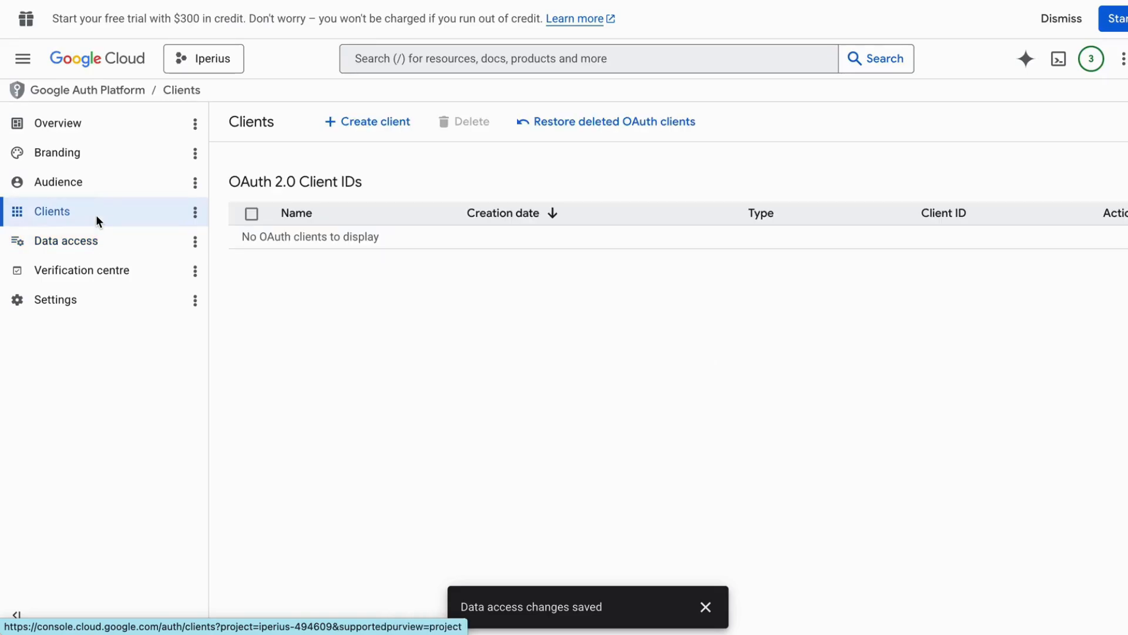
{"action": "left_click", "coordinate": [362, 124]}
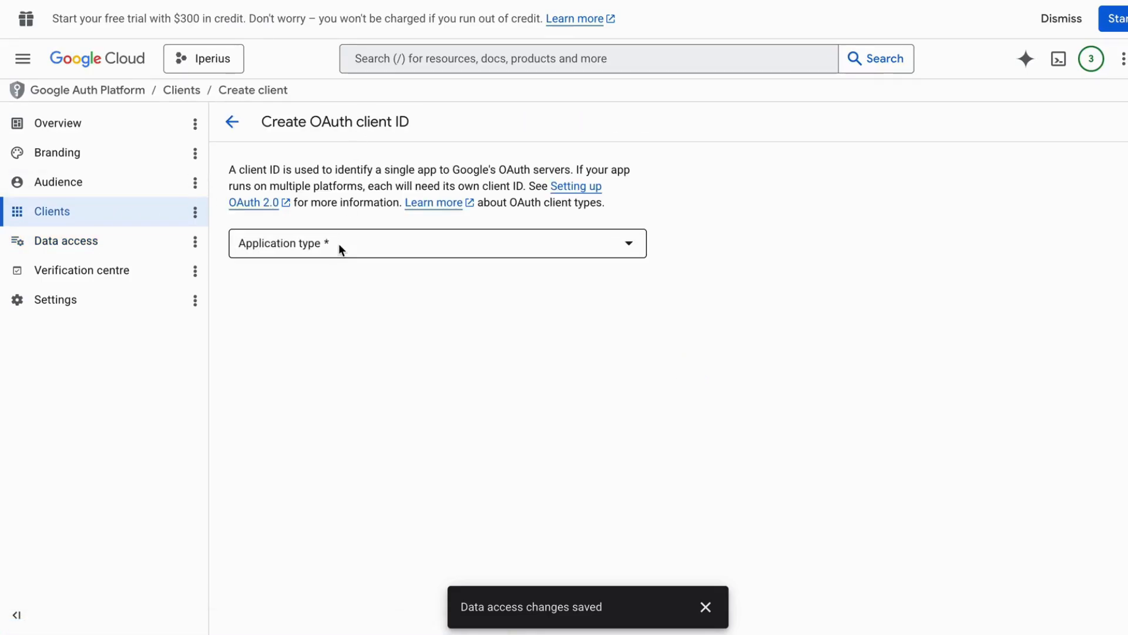
{"action": "left_click", "coordinate": [339, 243]}
{"action": "left_click", "coordinate": [336, 252]}
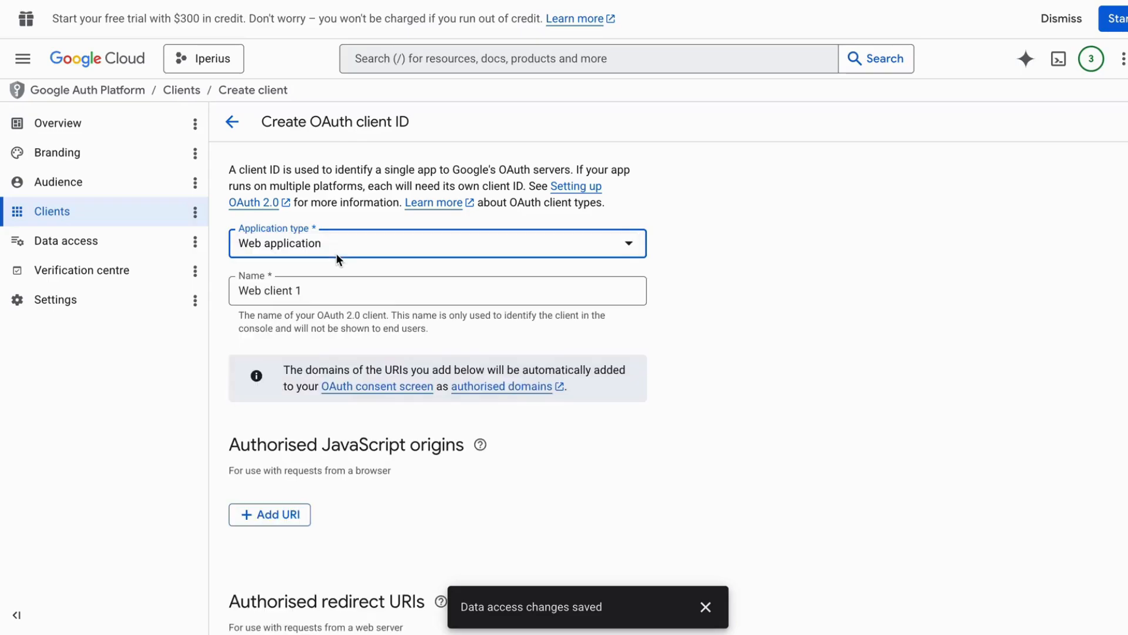
{"action": "left_click", "coordinate": [328, 290]}
{"action": "scroll", "coordinate": [867, 349], "scroll_direction": "down", "scroll_amount": 3}
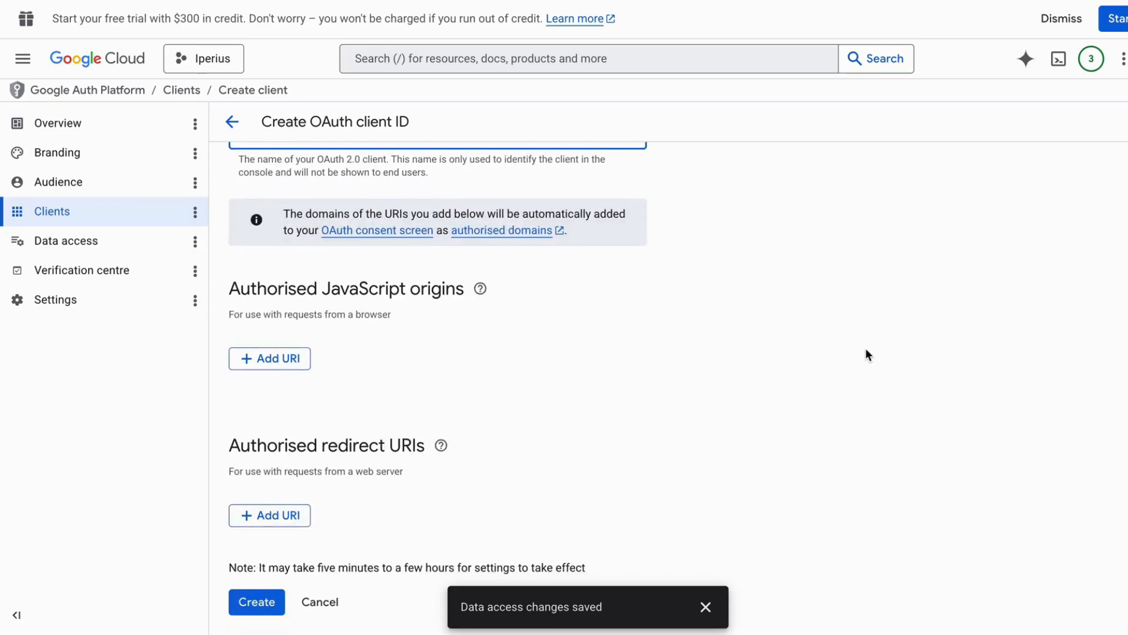
{"action": "left_click", "coordinate": [294, 515]}
{"action": "scroll", "coordinate": [798, 398], "scroll_direction": "down", "scroll_amount": 1}
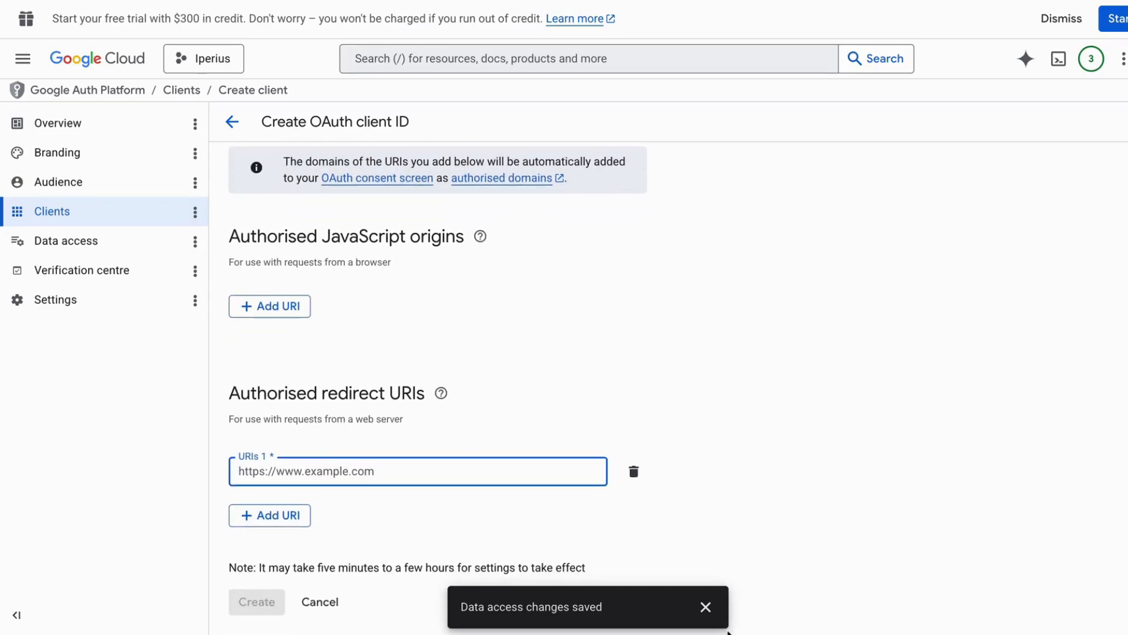
{"action": "left_click", "coordinate": [352, 469]}
{"action": "type", "text": "http://localhost:7777"}
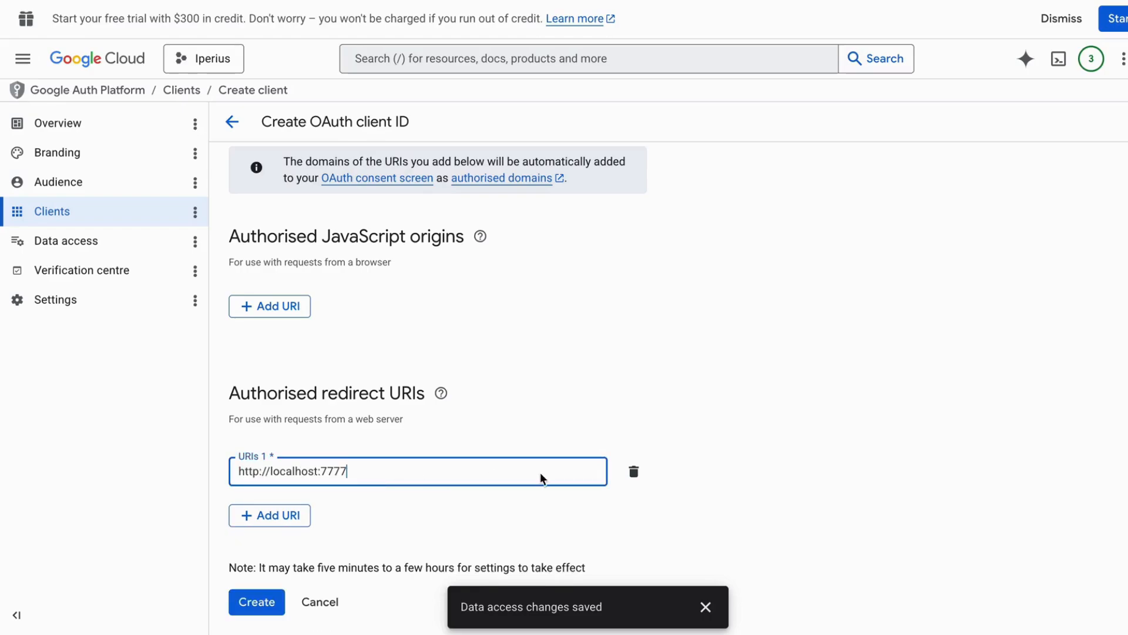
{"action": "left_click", "coordinate": [257, 601]}
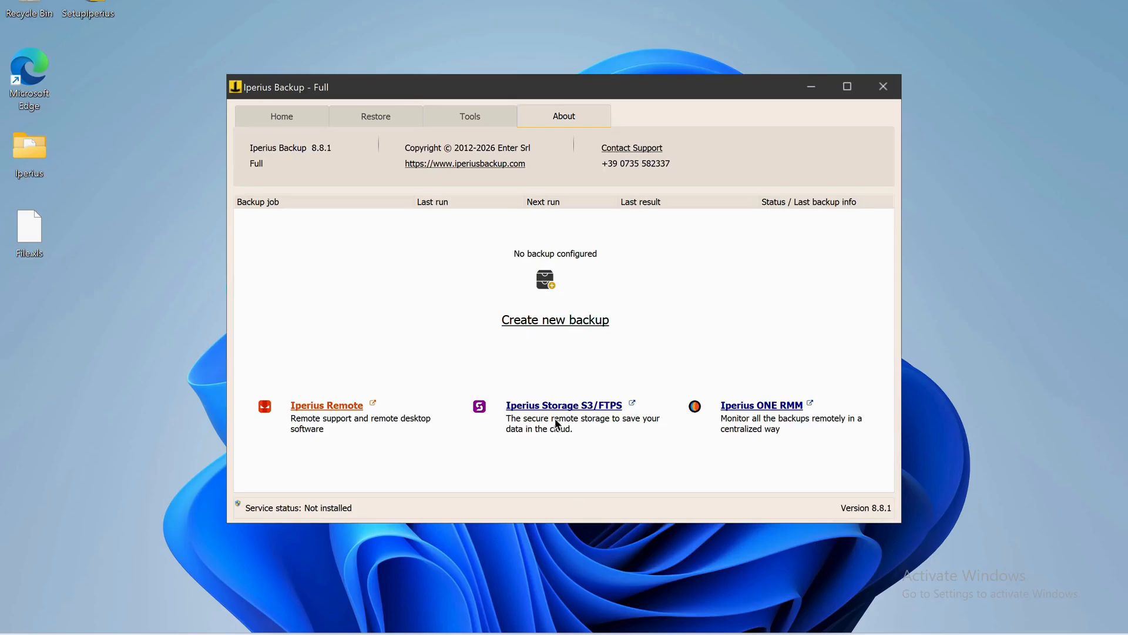
Start a new backup job with the Desktop Iperius folder as its item, then go to Destinations
{"action": "left_click", "coordinate": [555, 322]}
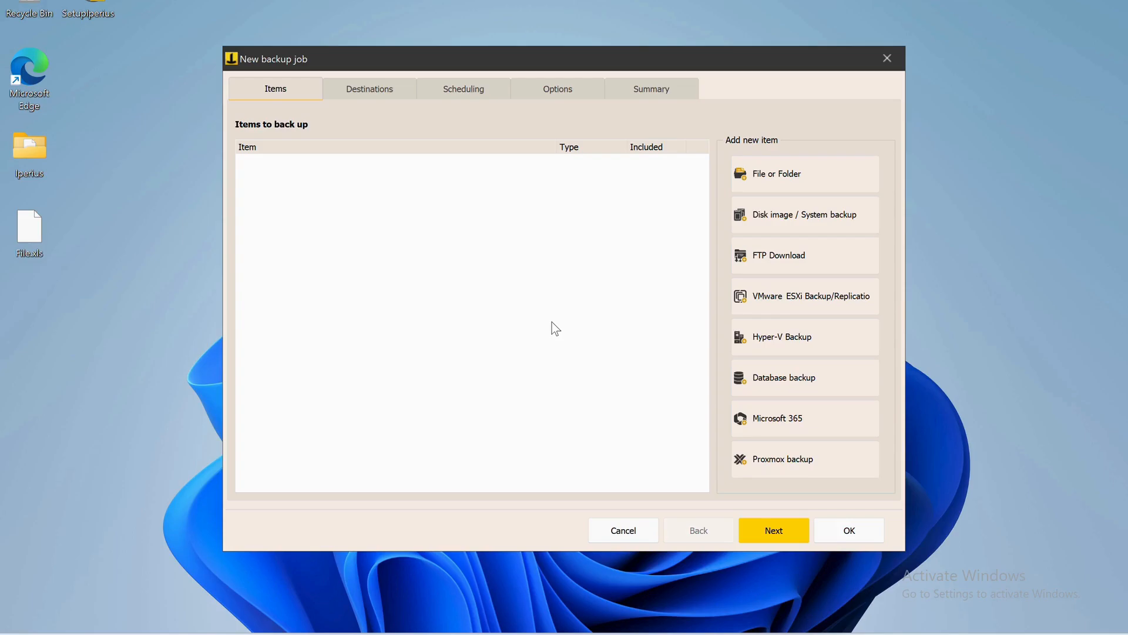
{"action": "left_click", "coordinate": [773, 174]}
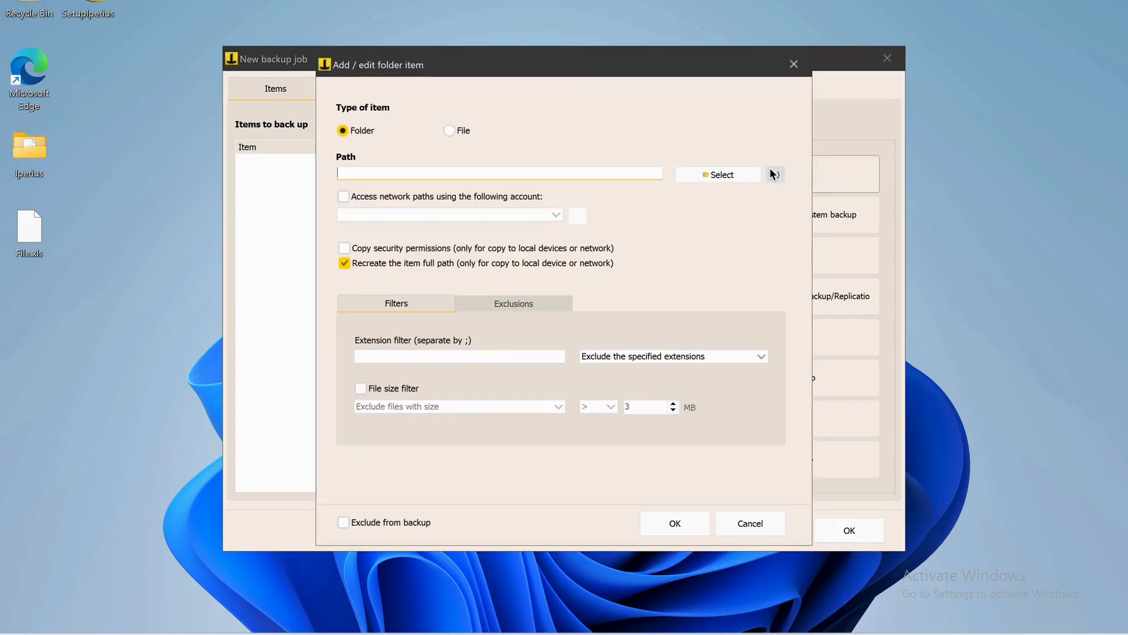
{"action": "left_click", "coordinate": [715, 178]}
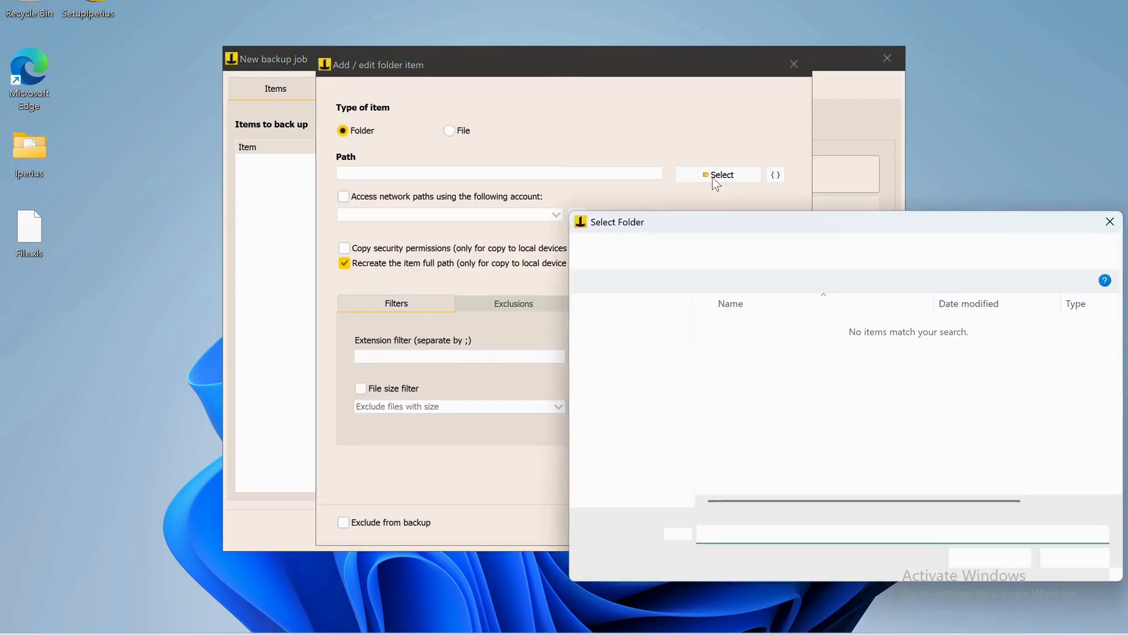
{"action": "left_click", "coordinate": [982, 555]}
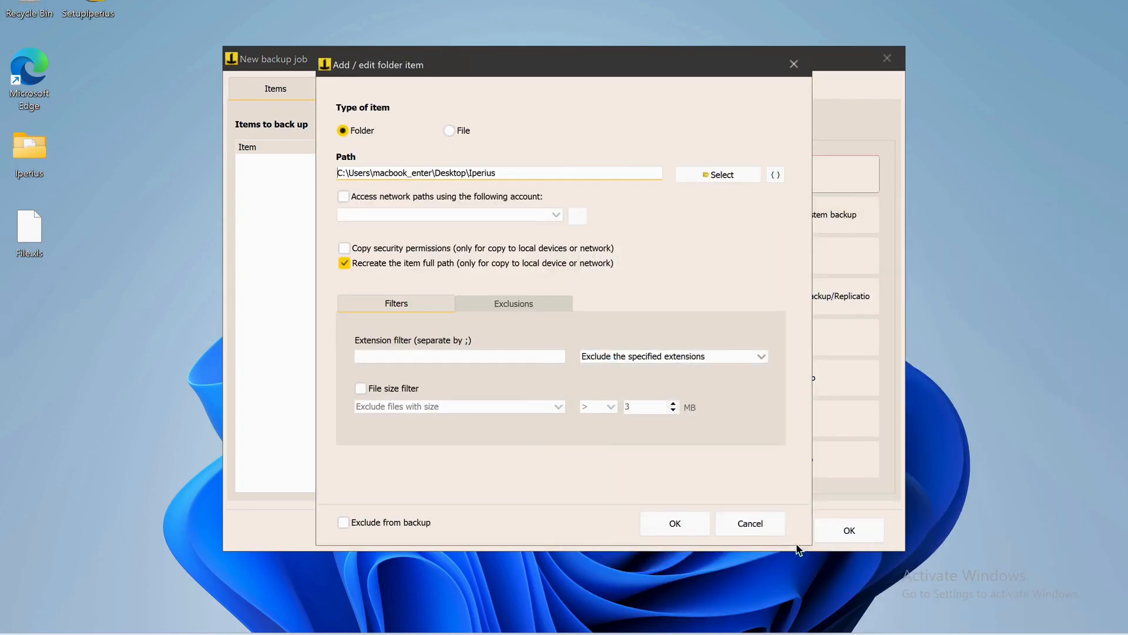
{"action": "left_click", "coordinate": [700, 530]}
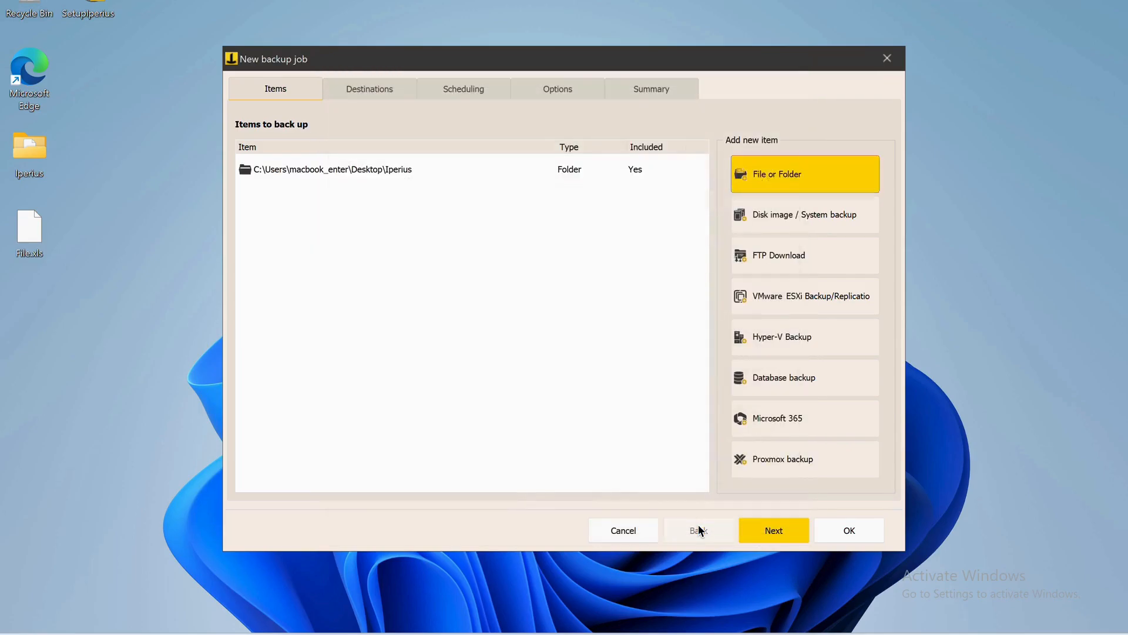
{"action": "left_click", "coordinate": [776, 534]}
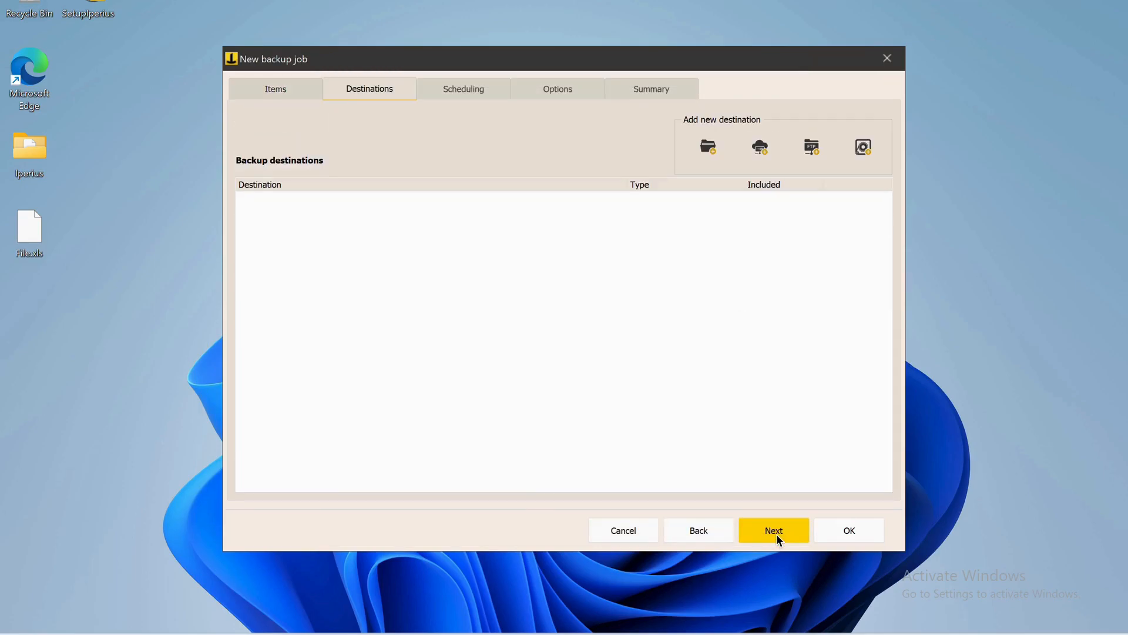
Create a new cloud account named Google Drive and paste in the OAuth client ID
{"action": "left_click", "coordinate": [764, 148]}
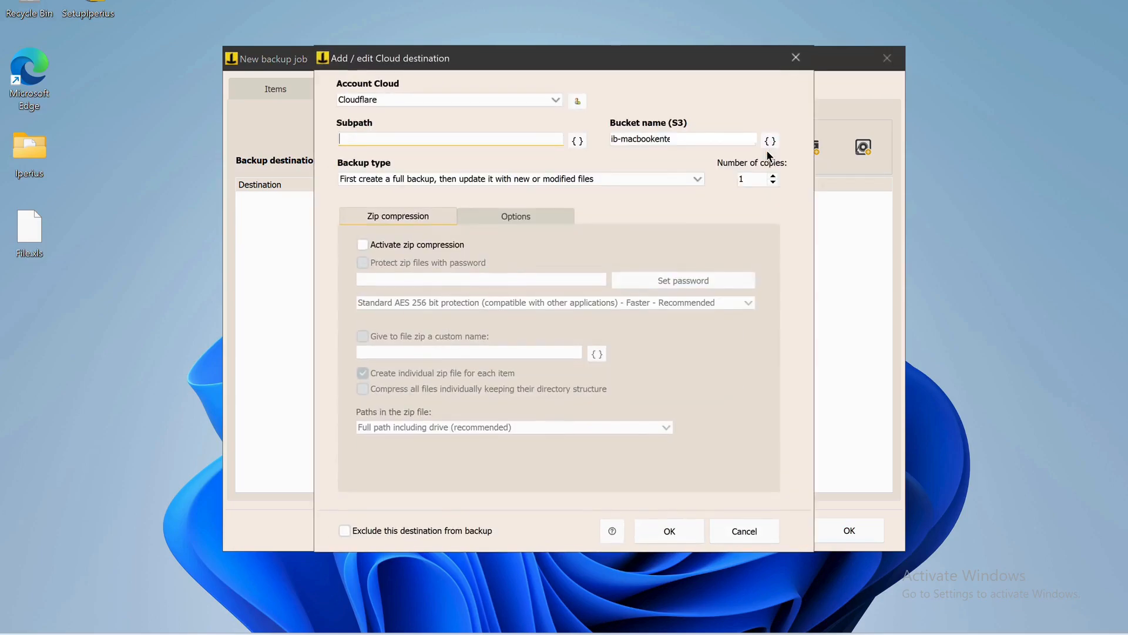
{"action": "left_click", "coordinate": [578, 101]}
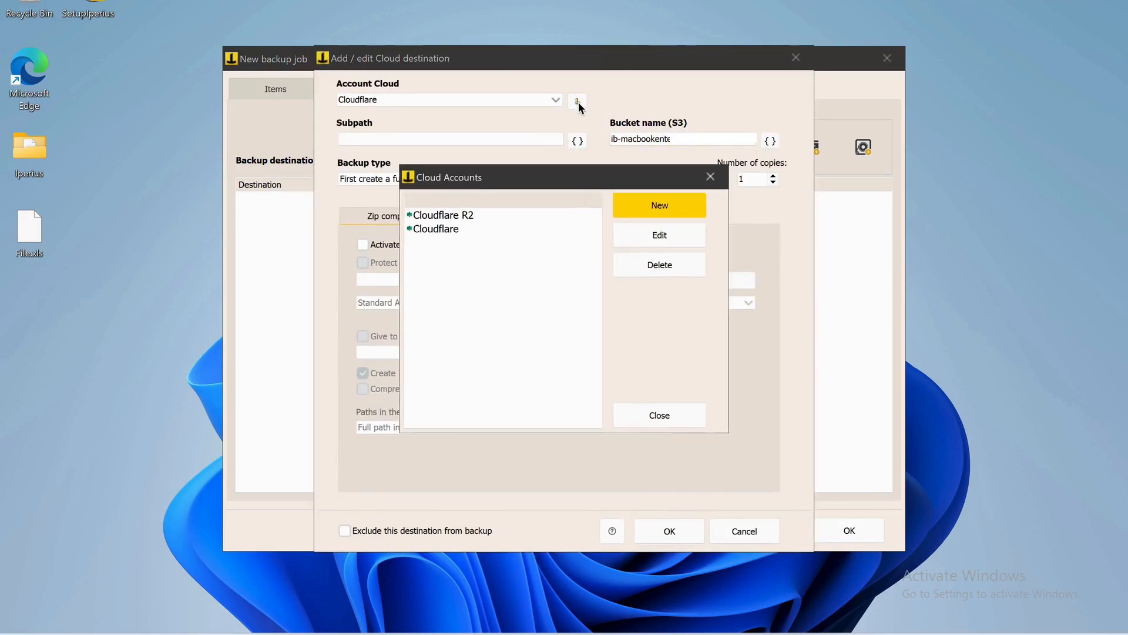
{"action": "left_click", "coordinate": [656, 204]}
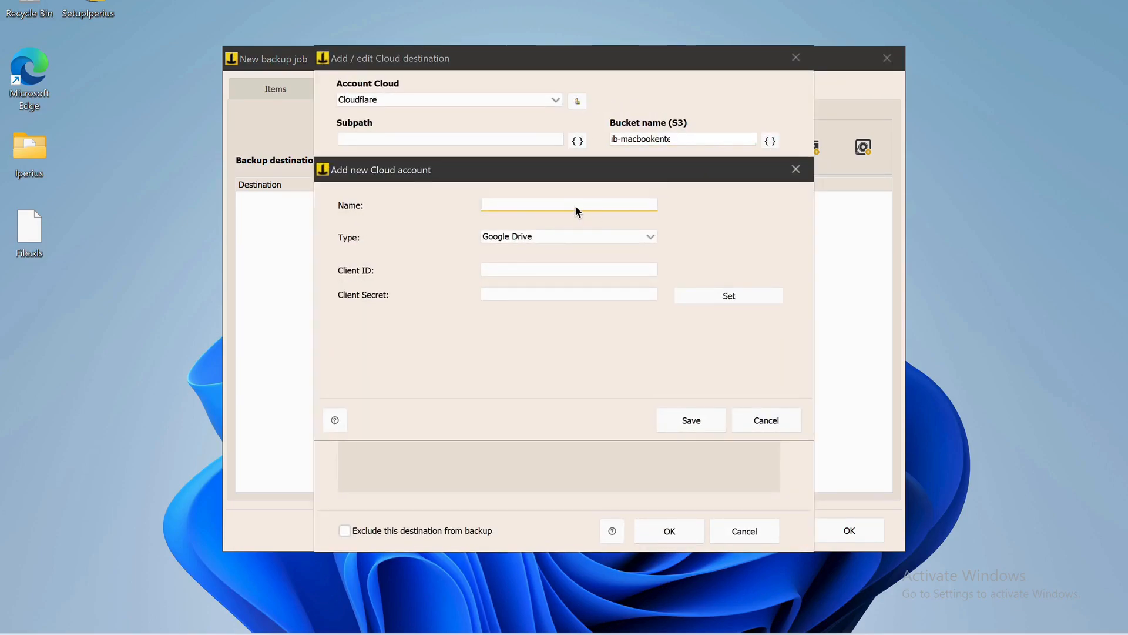
{"action": "type", "text": "Google Drive"}
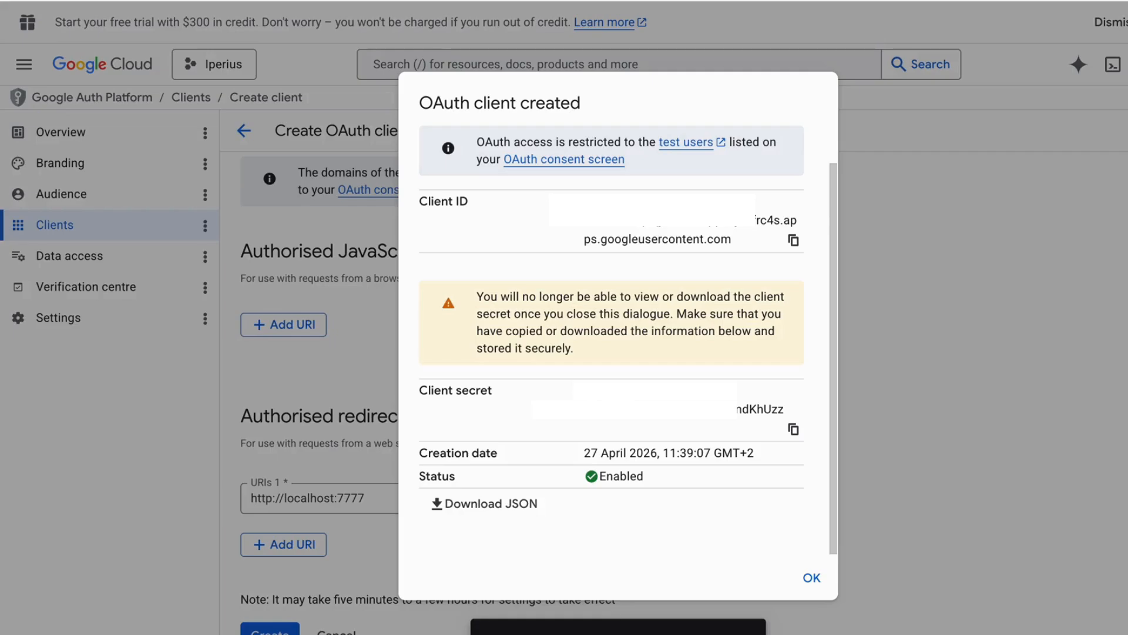
{"action": "left_click", "coordinate": [793, 240]}
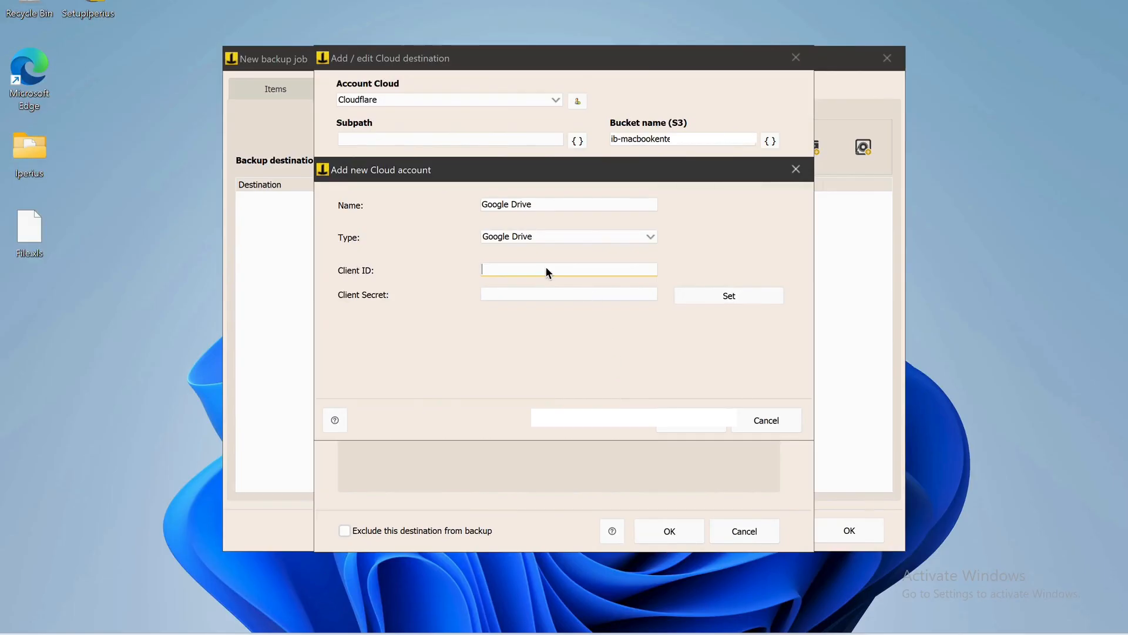
{"action": "key", "text": "ctrl+v"}
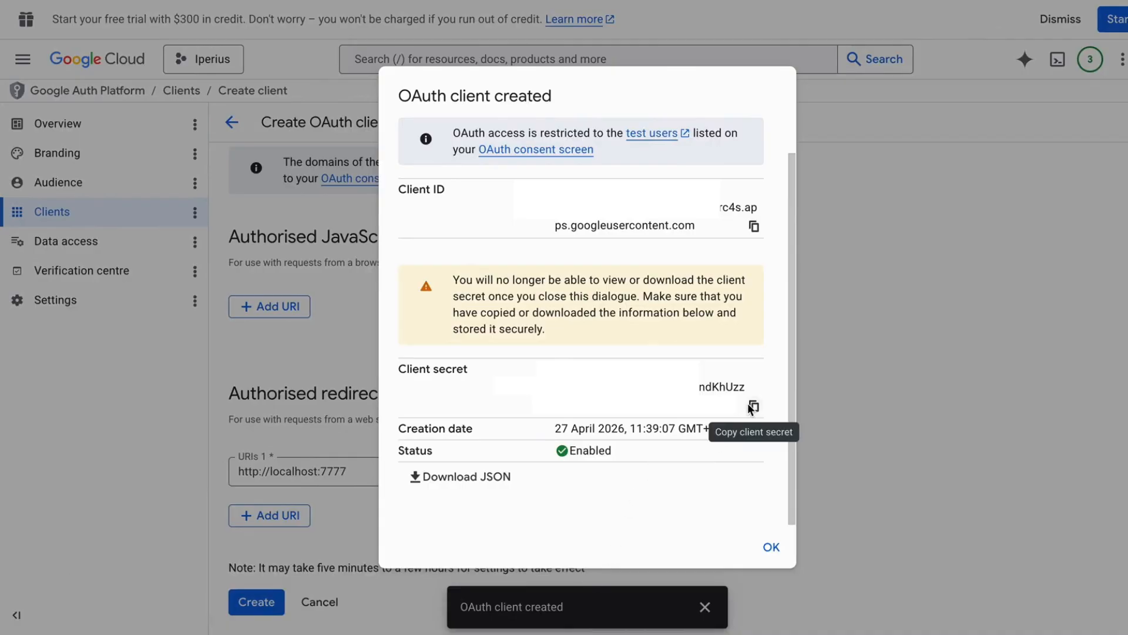
Enter and confirm the OAuth client secret, then save the Google Drive account
{"action": "left_click", "coordinate": [754, 406]}
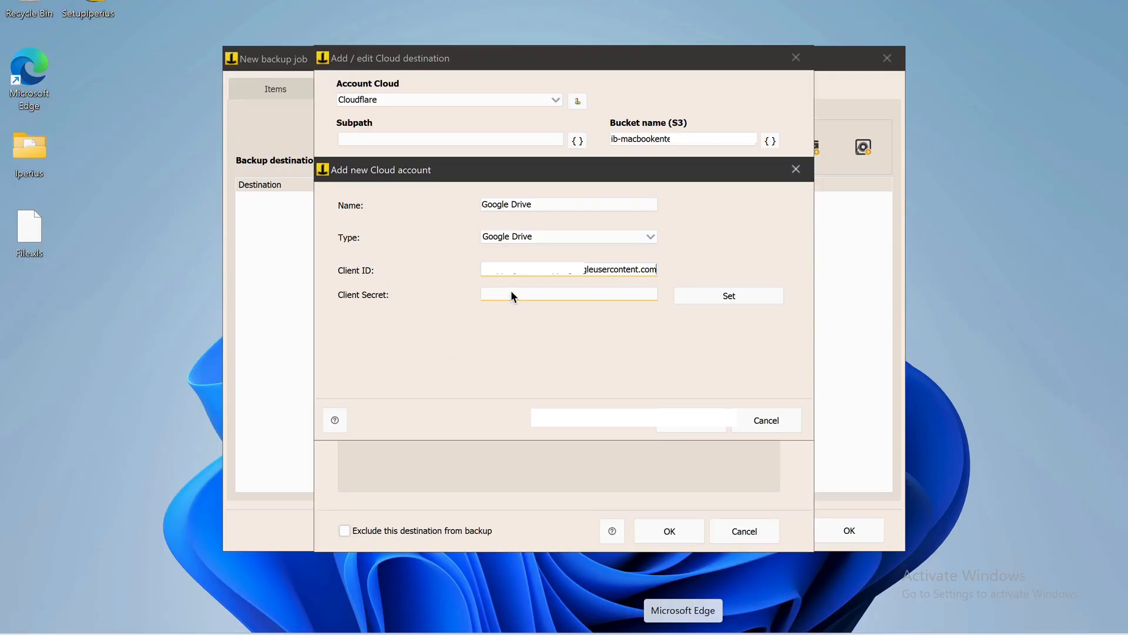
{"action": "left_click", "coordinate": [511, 291]}
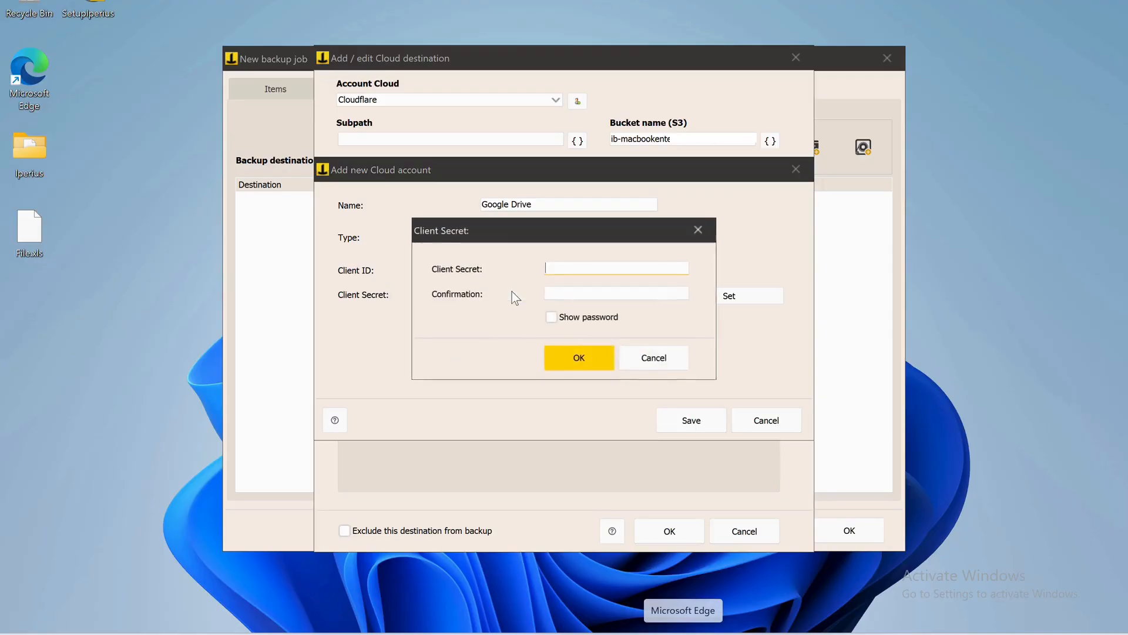
{"action": "key", "text": "ctrl+v"}
{"action": "left_click", "coordinate": [577, 292]}
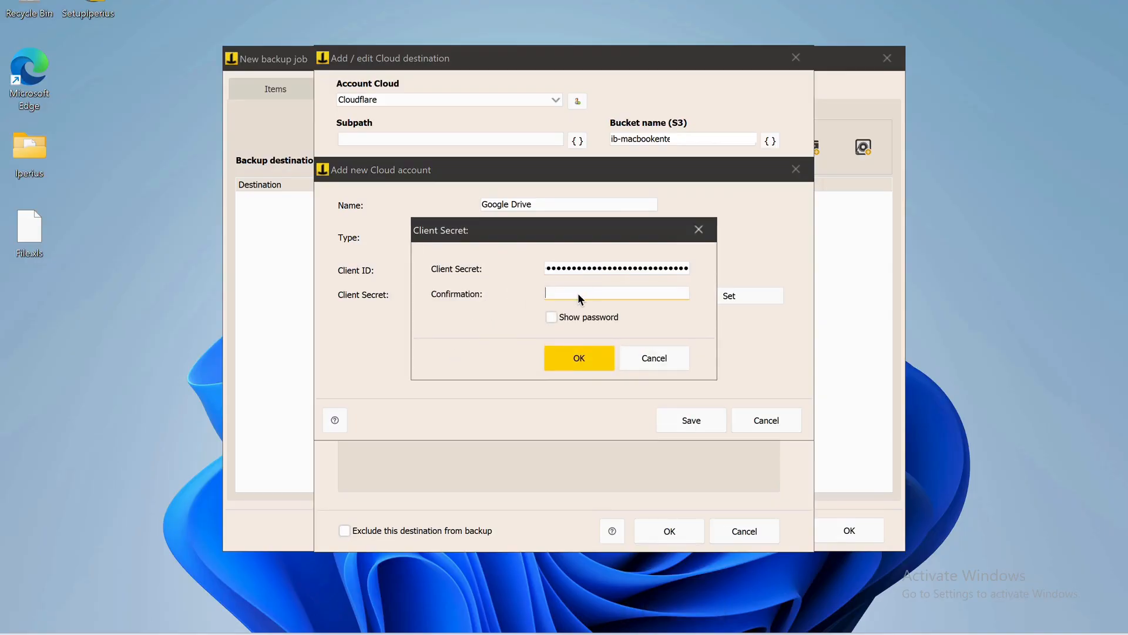
{"action": "key", "text": "ctrl+v"}
{"action": "left_click", "coordinate": [578, 358]}
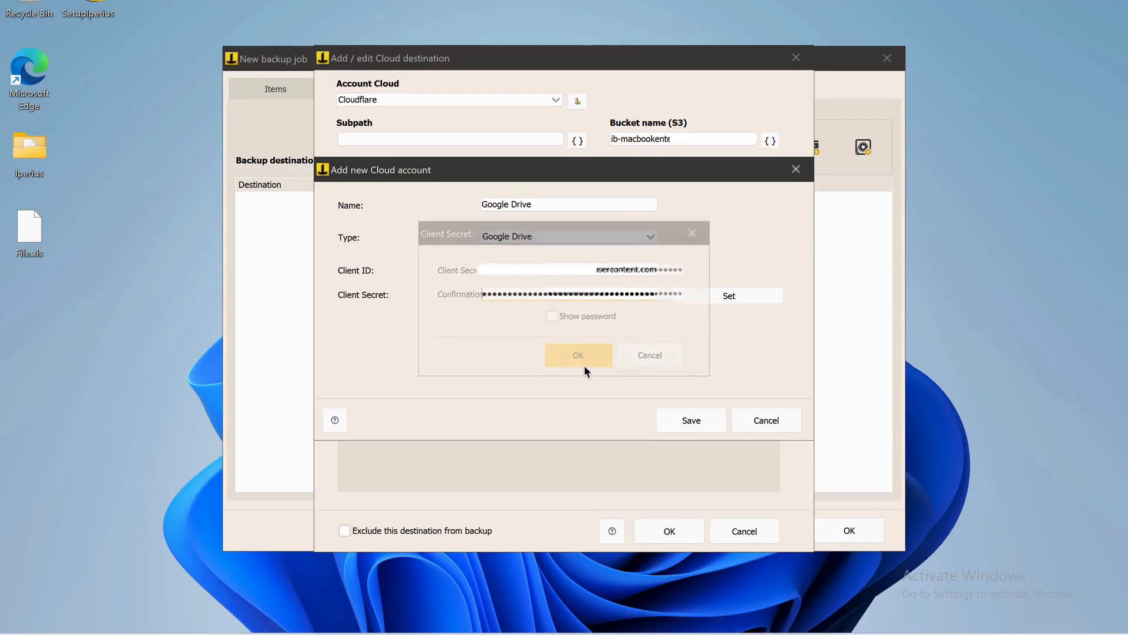
{"action": "left_click", "coordinate": [691, 421]}
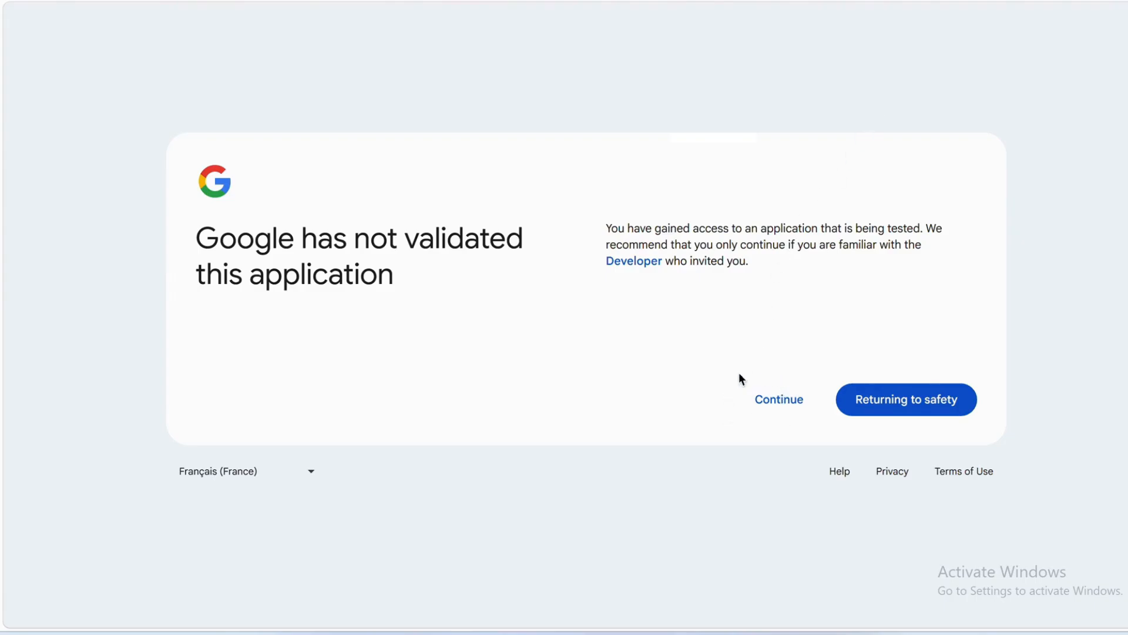
Continue past the unverified-app warning and grant the Test app access to Google Drive
{"action": "left_click", "coordinate": [768, 404]}
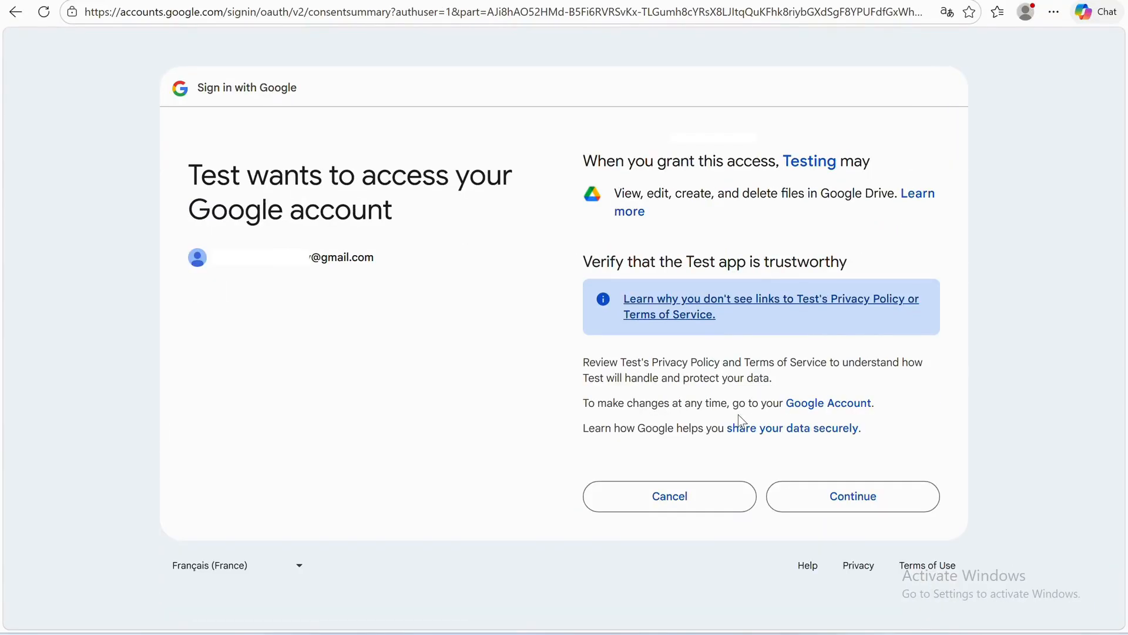
{"action": "left_click", "coordinate": [809, 498]}
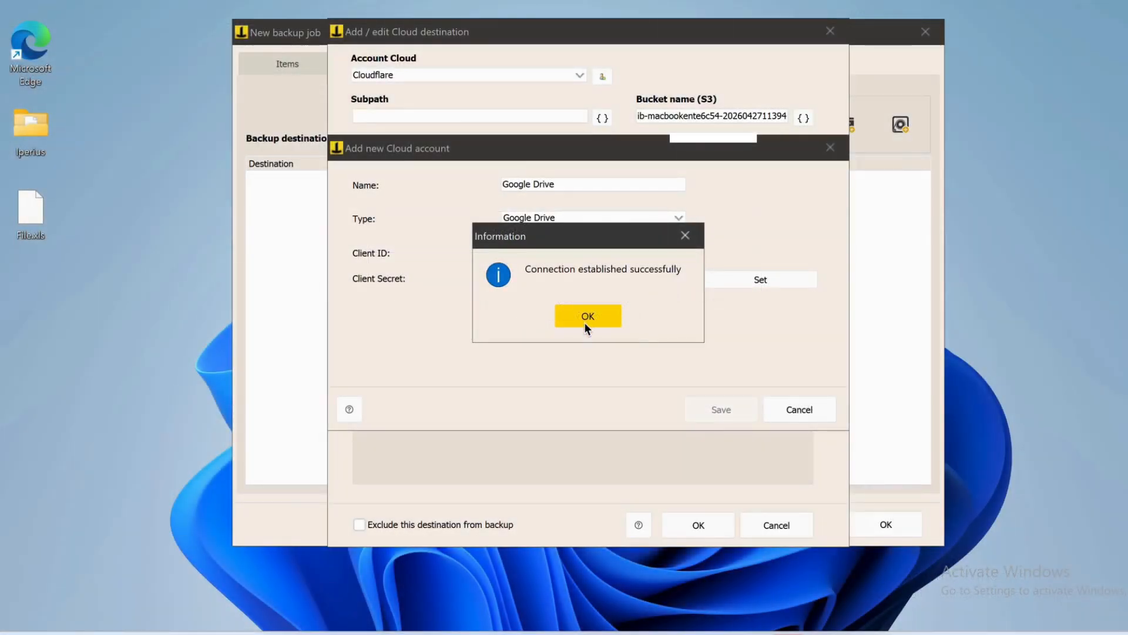
Pick the Google Drive account as cloud destination with full-then-update backup type and confirm
{"action": "left_click", "coordinate": [587, 320]}
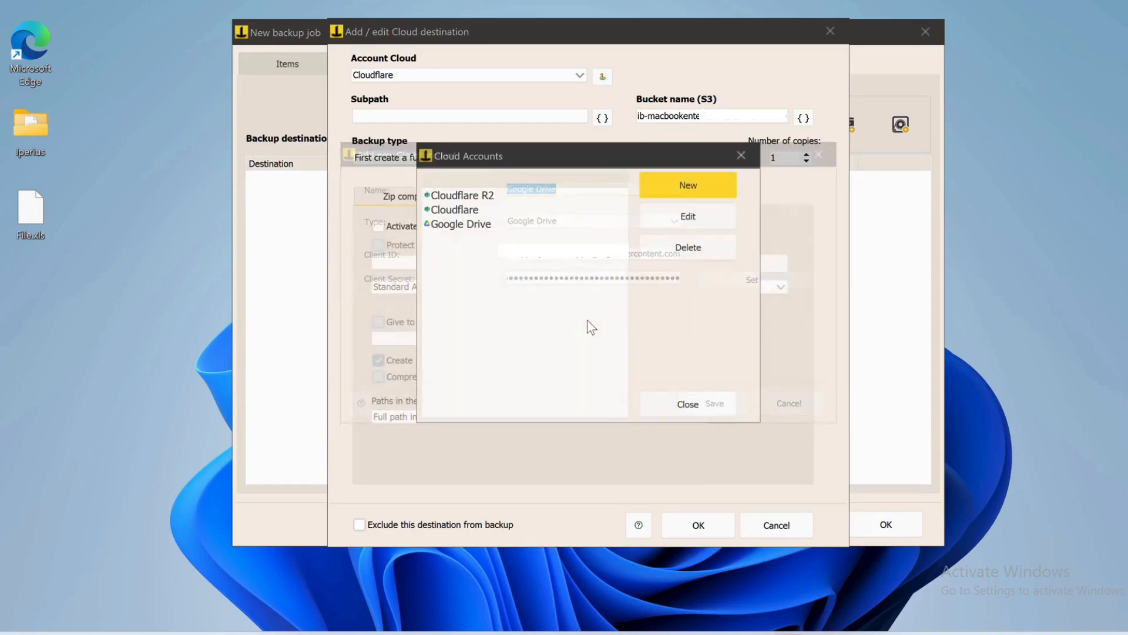
{"action": "left_click", "coordinate": [692, 403]}
{"action": "left_click", "coordinate": [563, 76]}
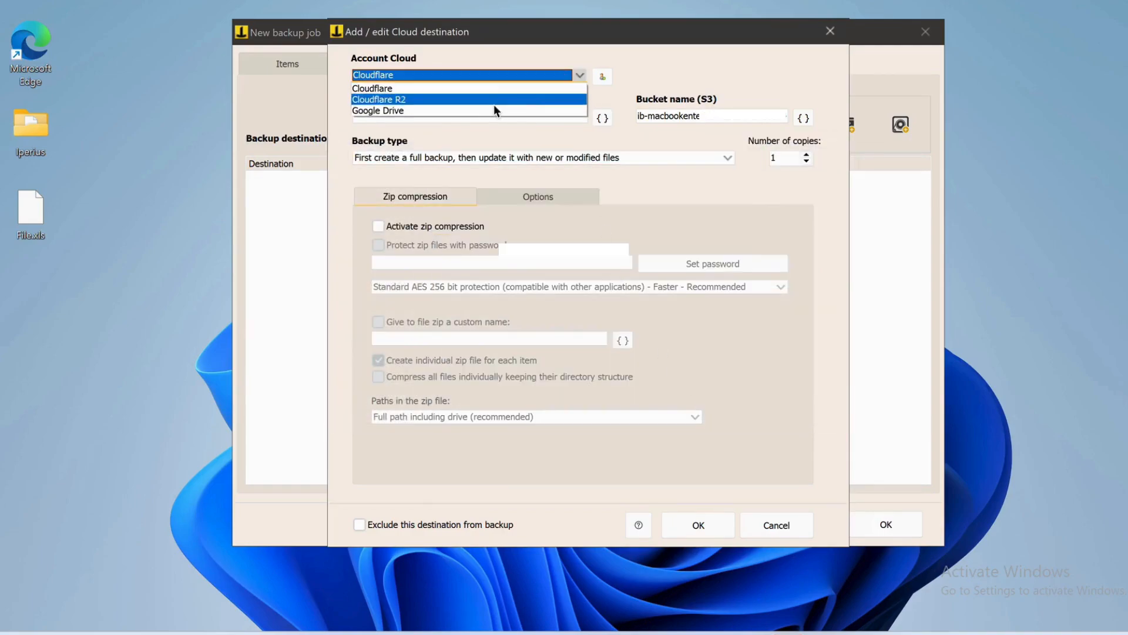
{"action": "left_click", "coordinate": [424, 111]}
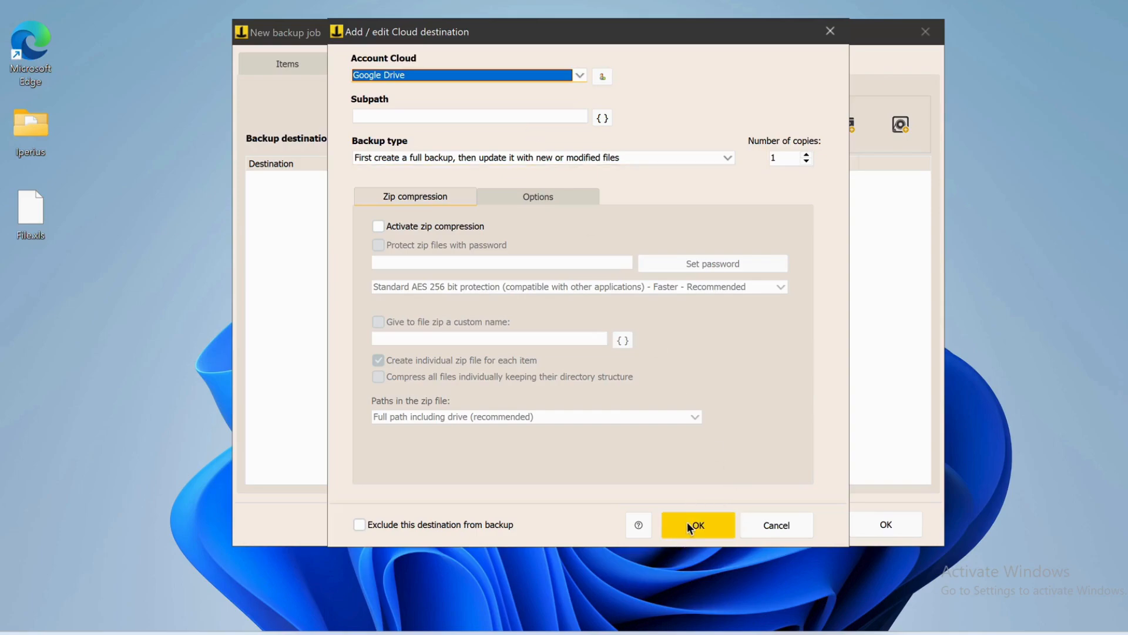
{"action": "left_click", "coordinate": [676, 157]}
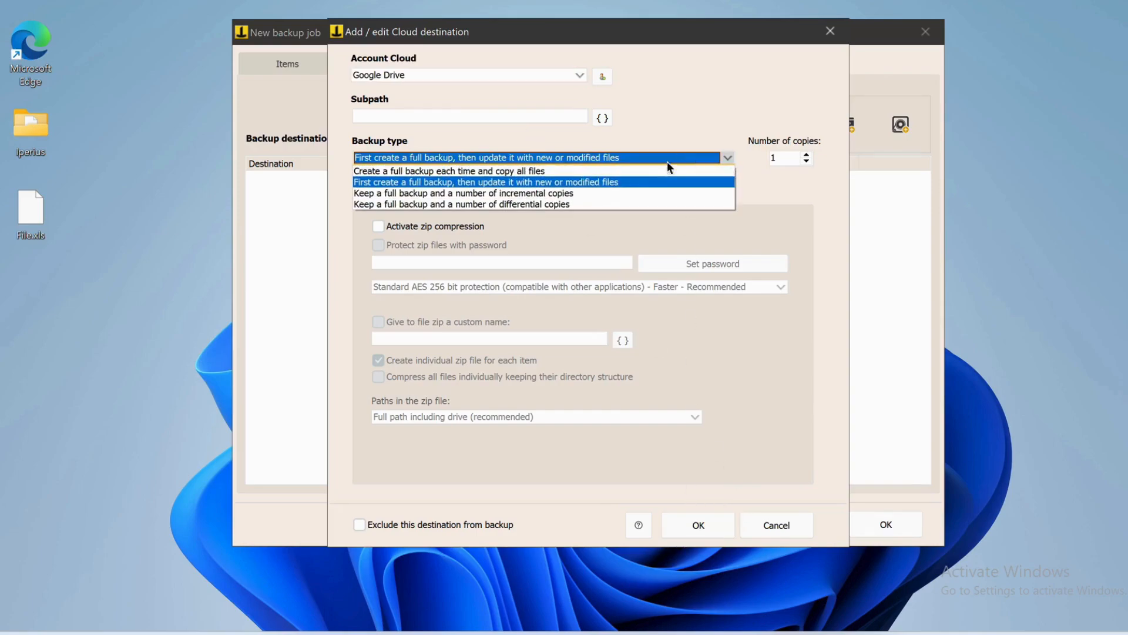
{"action": "left_click", "coordinate": [623, 181]}
{"action": "left_click", "coordinate": [699, 521]}
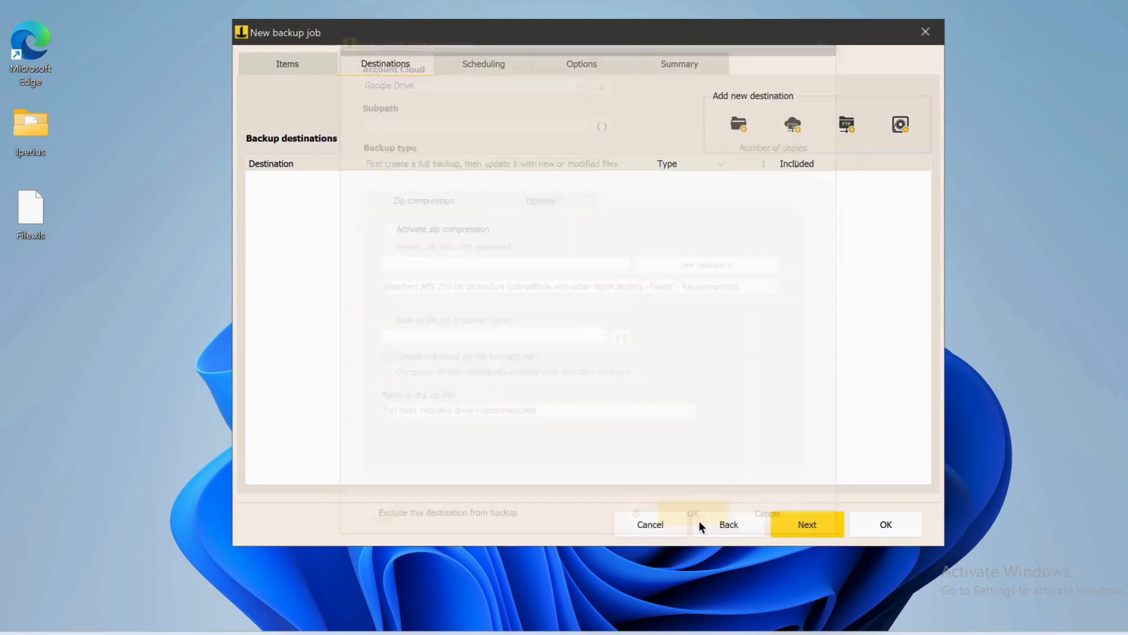
Save the Iperius job with no schedule and default options, then open its context menu in the job list
{"action": "left_click", "coordinate": [807, 527]}
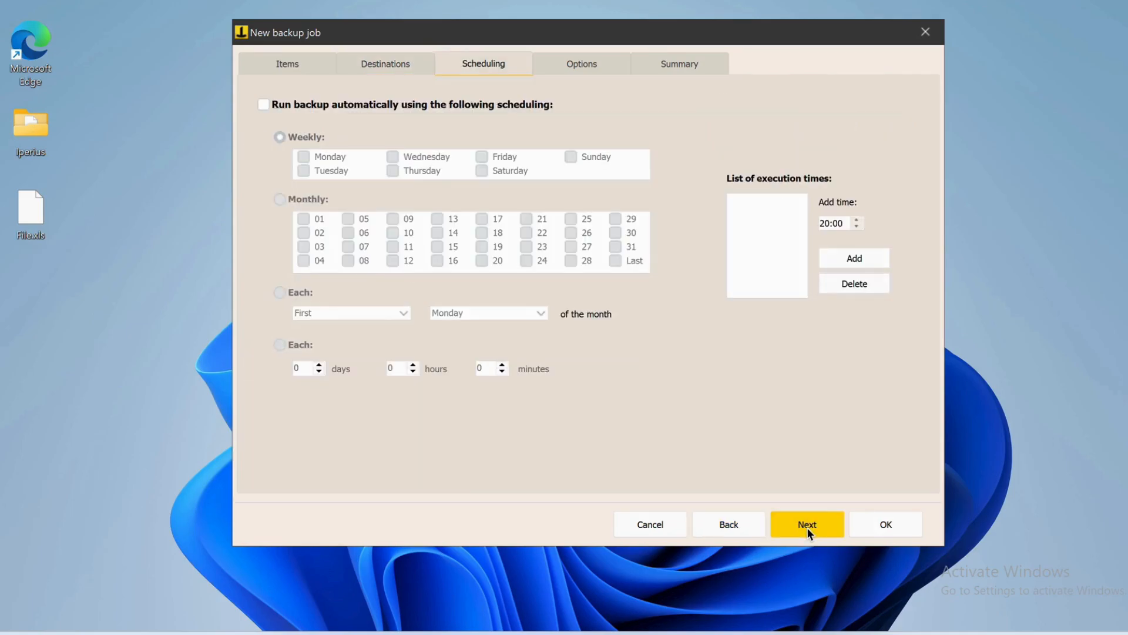
{"action": "left_click", "coordinate": [808, 529]}
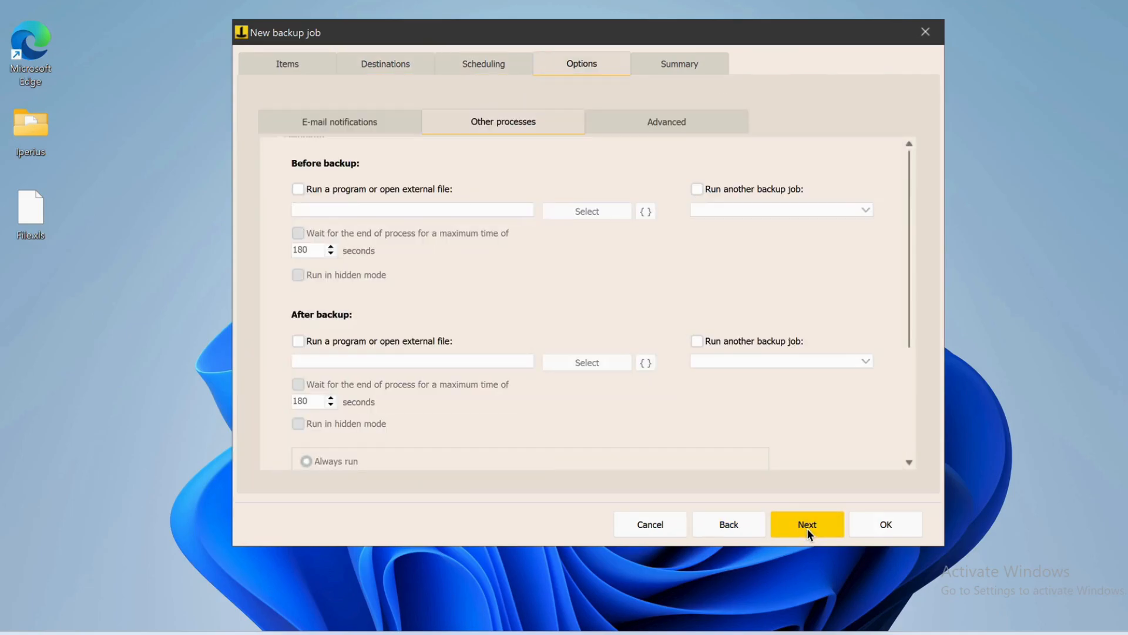
{"action": "left_click", "coordinate": [807, 526]}
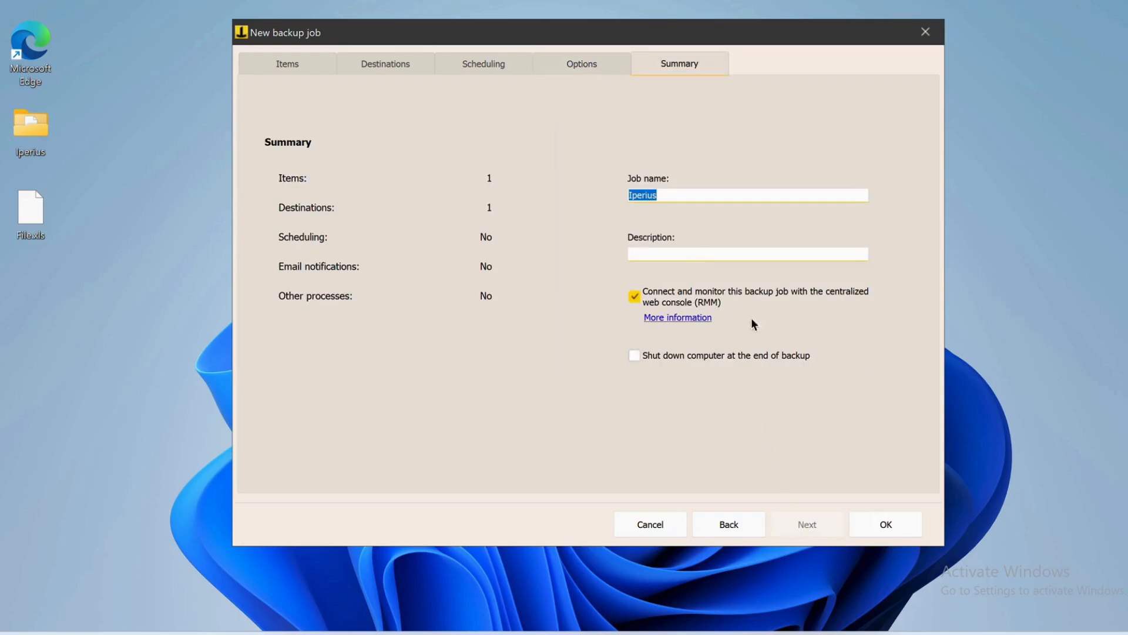
{"action": "left_click", "coordinate": [887, 527]}
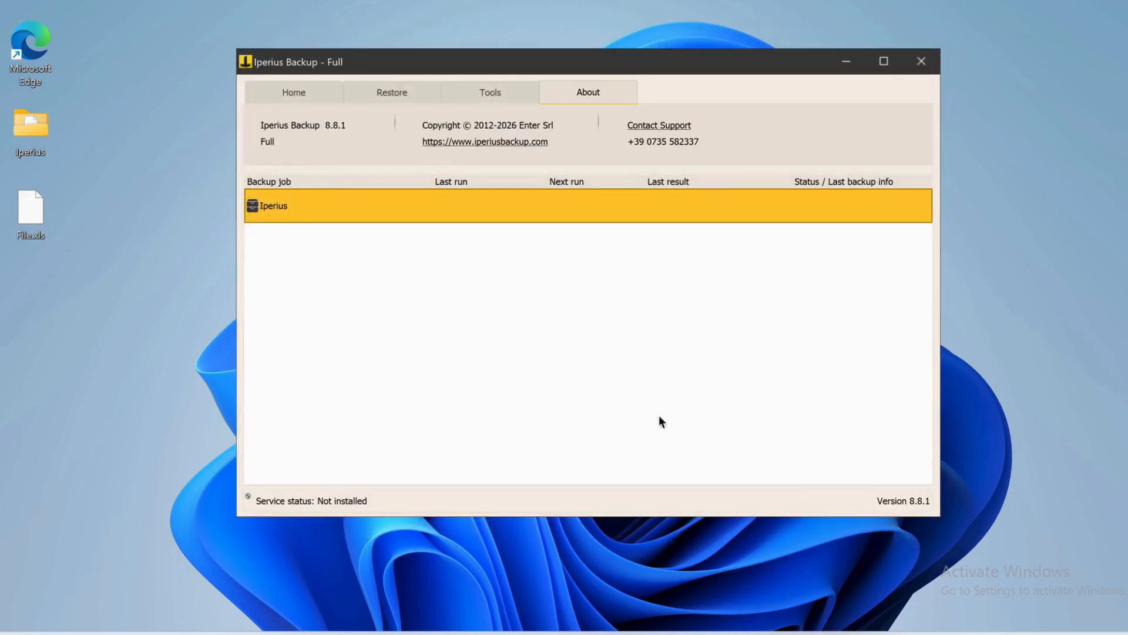
{"action": "right_click", "coordinate": [328, 205]}
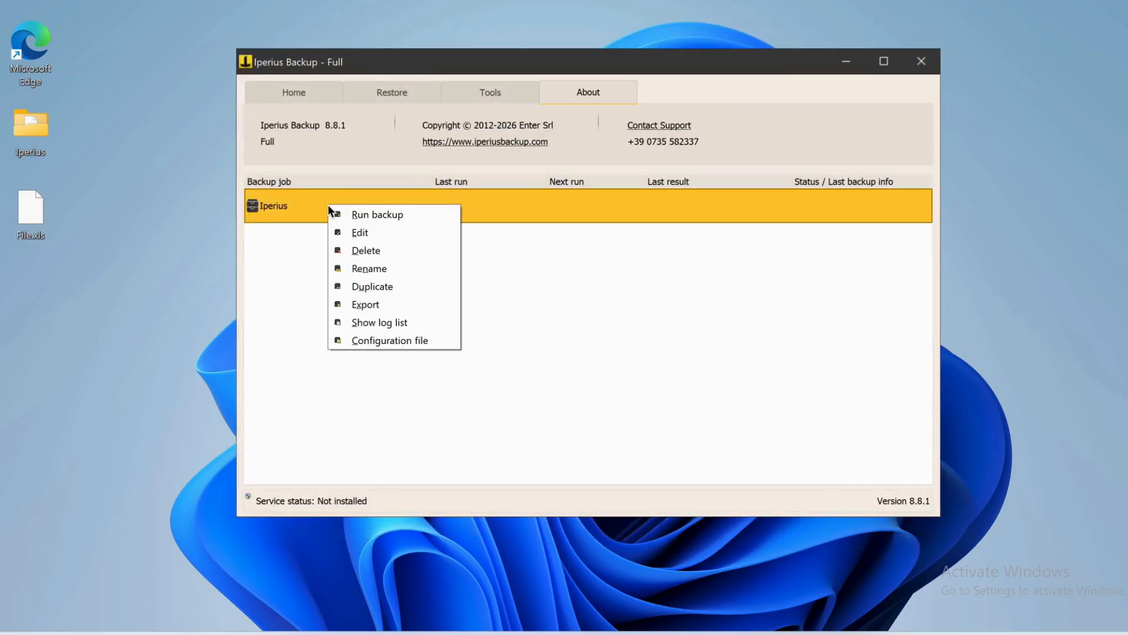